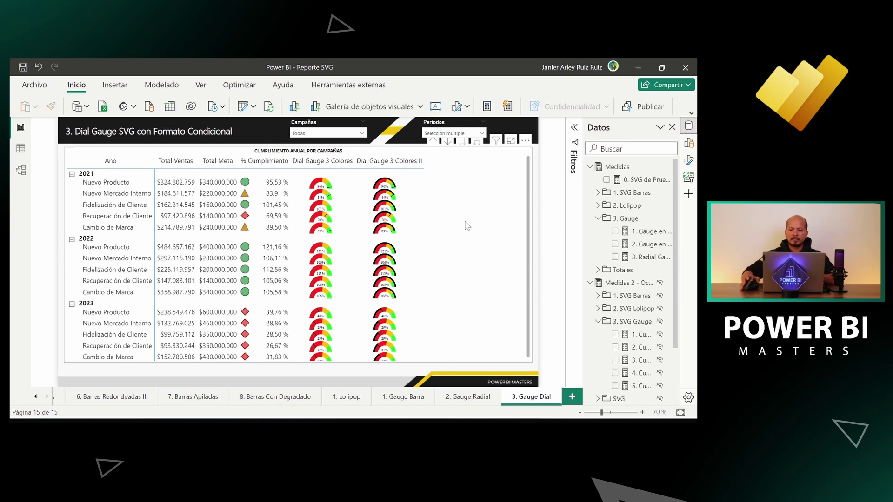
- Create a new measure in the 3. Gauge folder holding the pasted 17-line Dial Gauge DAX code
{"action": "left_click", "coordinate": [551, 177]}
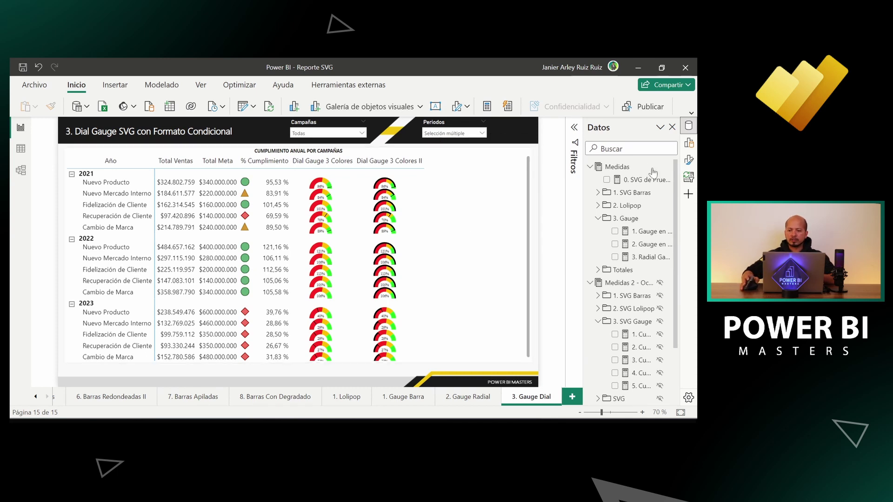
{"action": "right_click", "coordinate": [643, 235]}
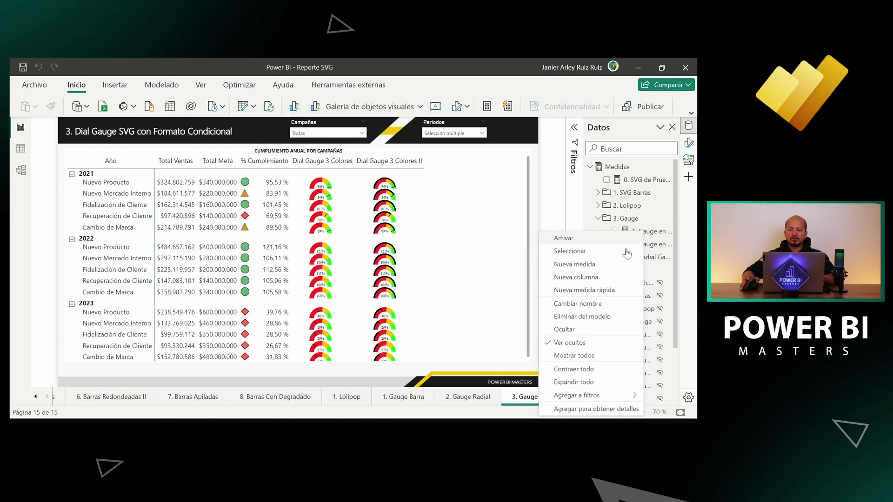
{"action": "left_click", "coordinate": [615, 263]}
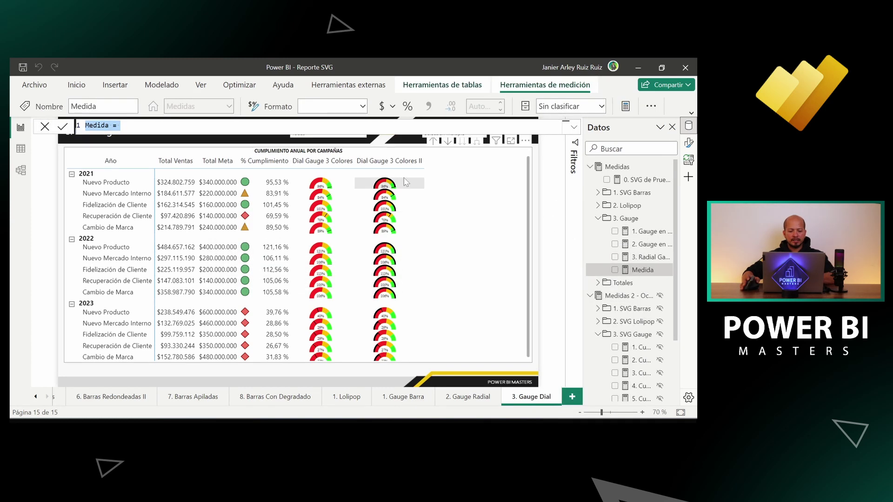
{"action": "key", "text": "ctrl+v"}
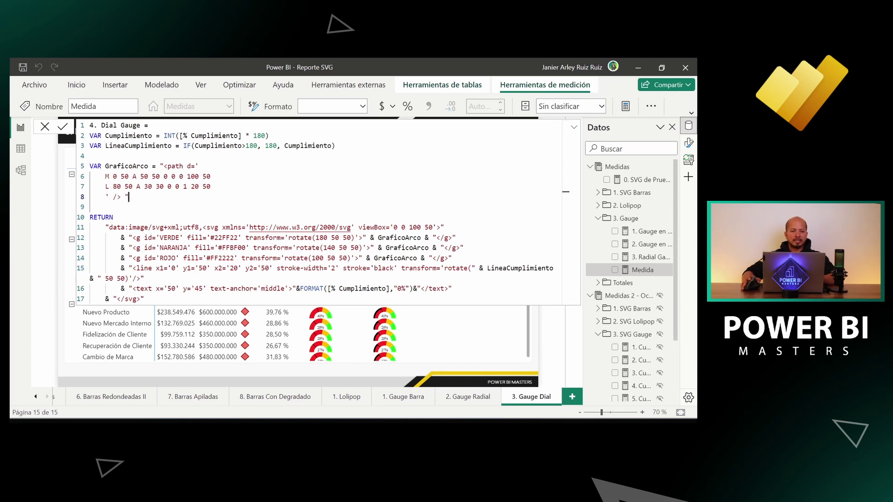
{"action": "left_click", "coordinate": [93, 135]}
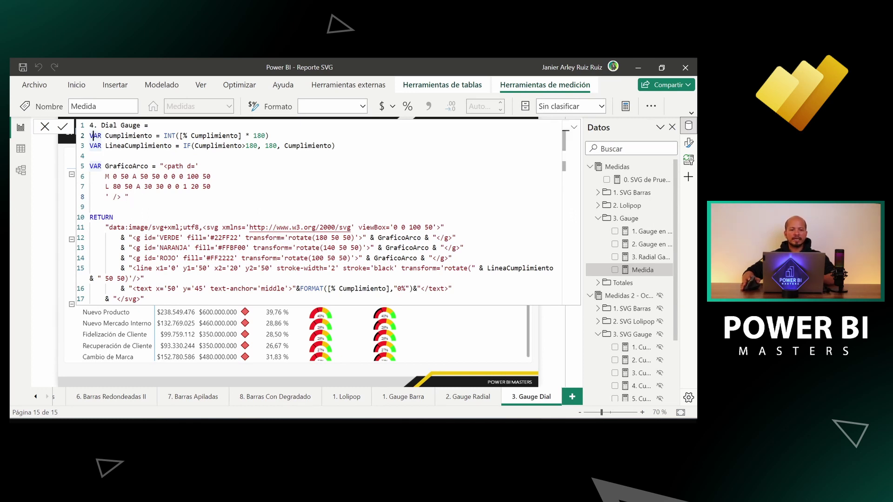
{"action": "left_click_drag", "start_coordinate": [90, 135], "coordinate": [269, 135]}
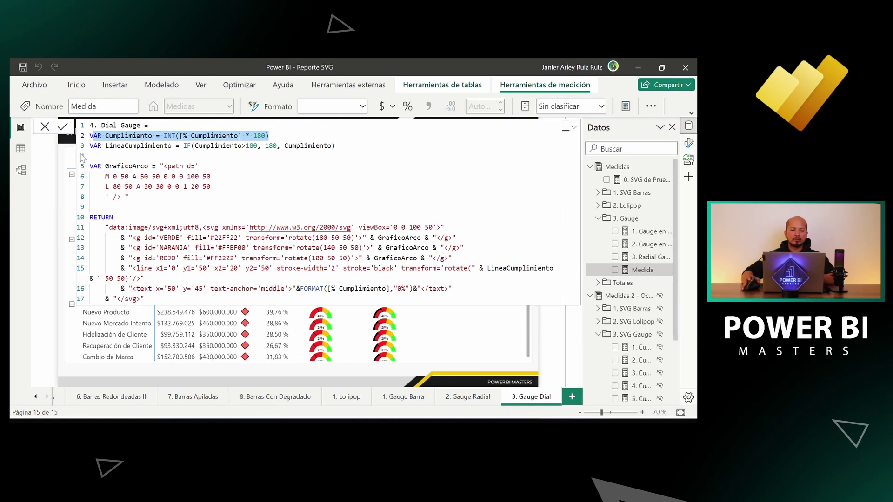
{"action": "left_click", "coordinate": [133, 146]}
{"action": "double_click", "coordinate": [133, 146]}
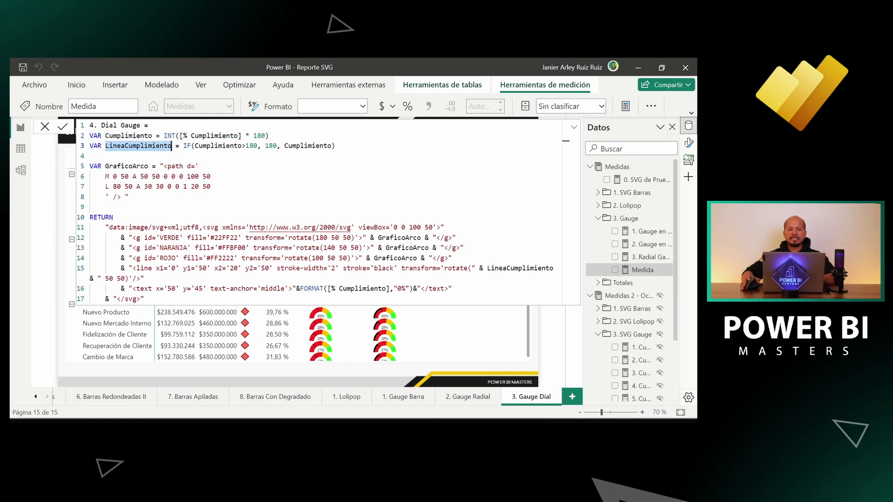
{"action": "left_click_drag", "start_coordinate": [132, 145], "coordinate": [280, 145]}
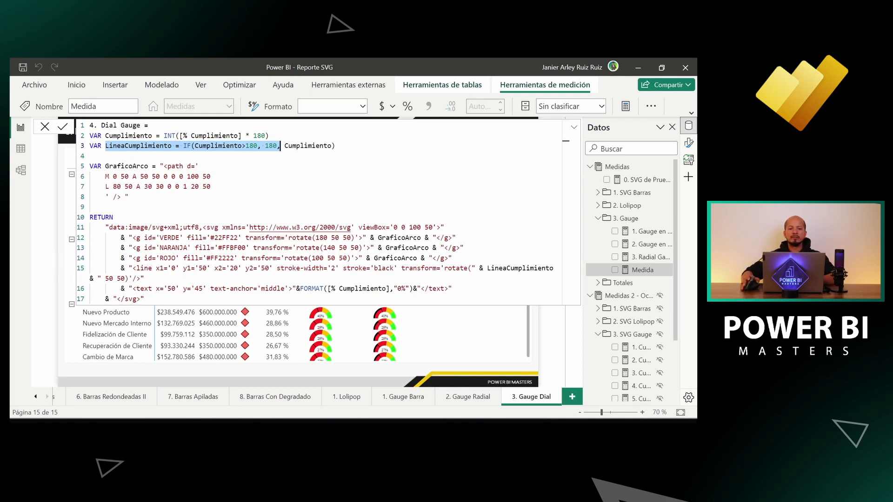
{"action": "key", "text": "shift+End"}
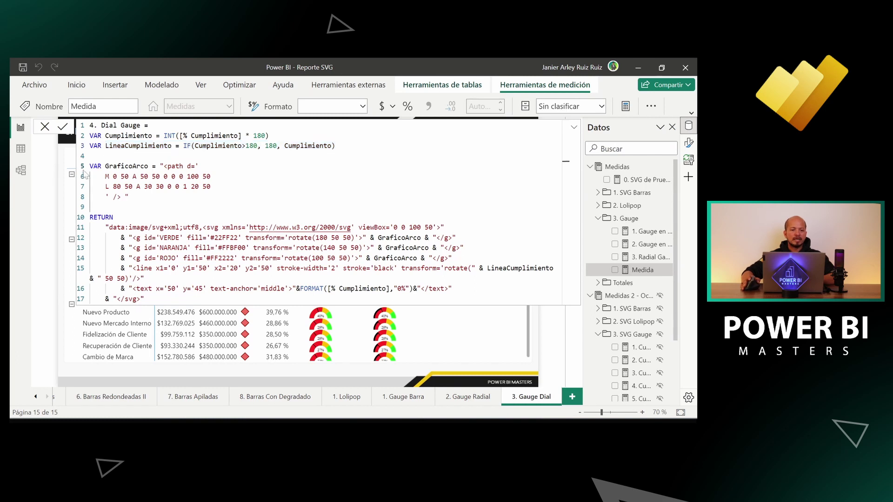
{"action": "left_click_drag", "start_coordinate": [90, 166], "coordinate": [129, 197]}
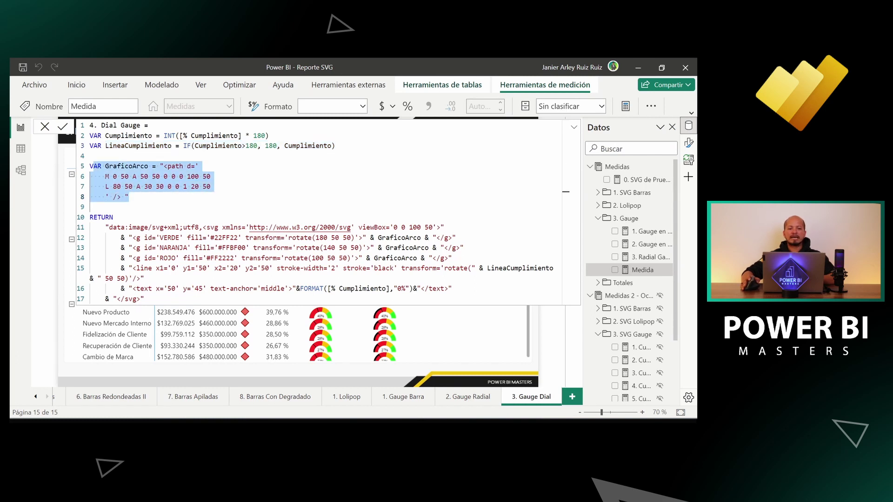
{"action": "left_click", "coordinate": [129, 197]}
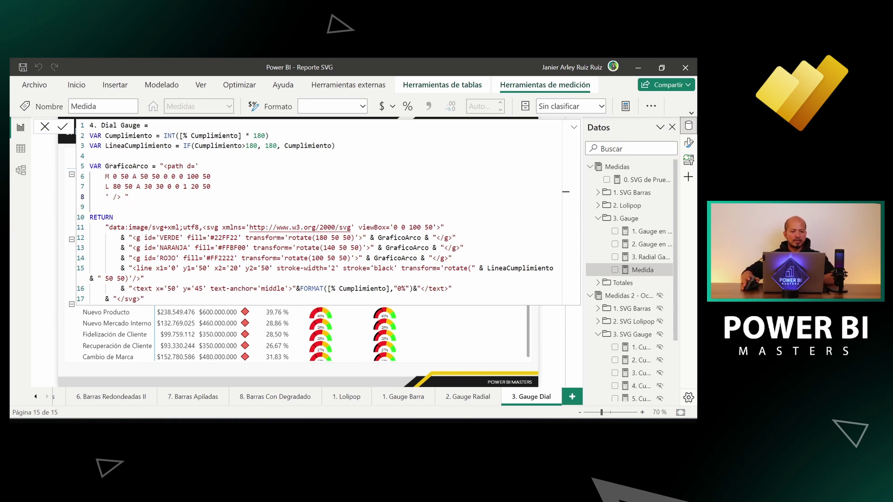
{"action": "left_click", "coordinate": [101, 227]}
{"action": "key", "text": "ctrl+shift+End"}
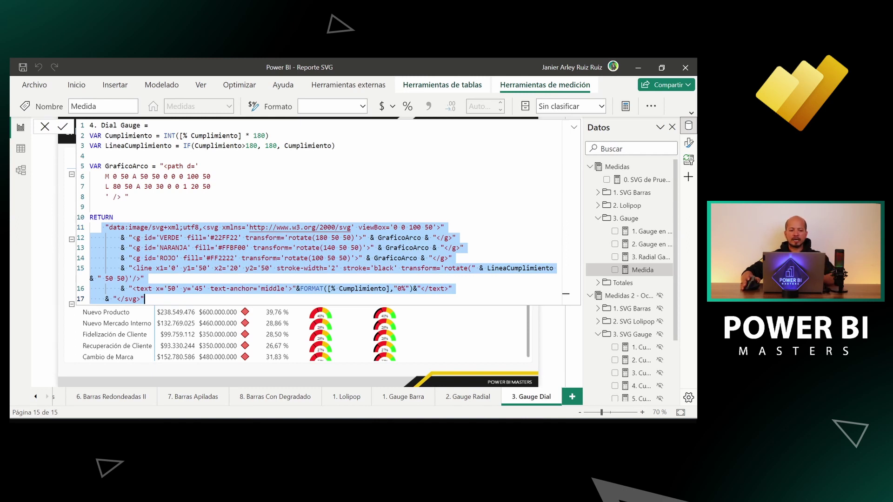
{"action": "key", "text": "Right"}
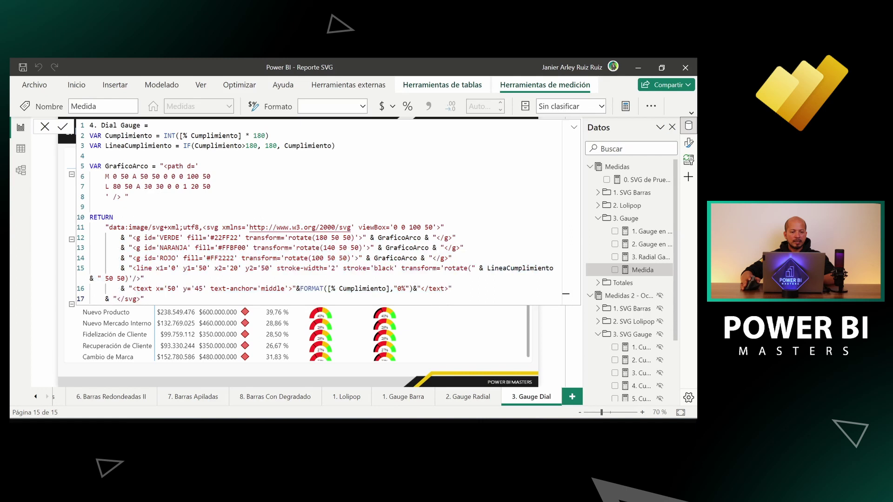
{"action": "left_click", "coordinate": [105, 227]}
{"action": "key", "text": "shift+End"}
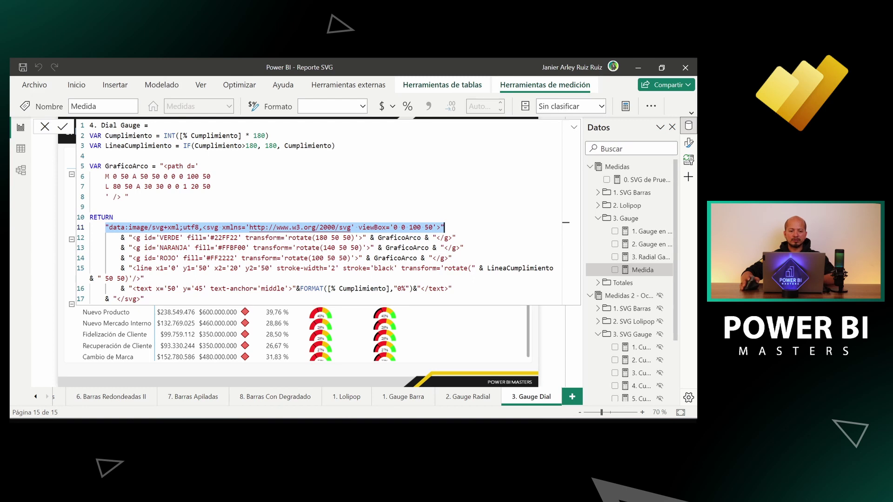
{"action": "key", "text": "Down"}
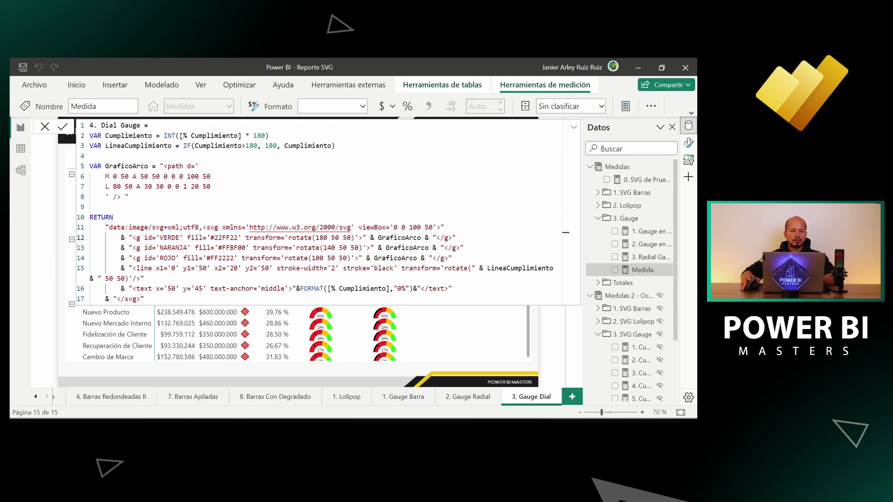
{"action": "key", "text": "shift+End"}
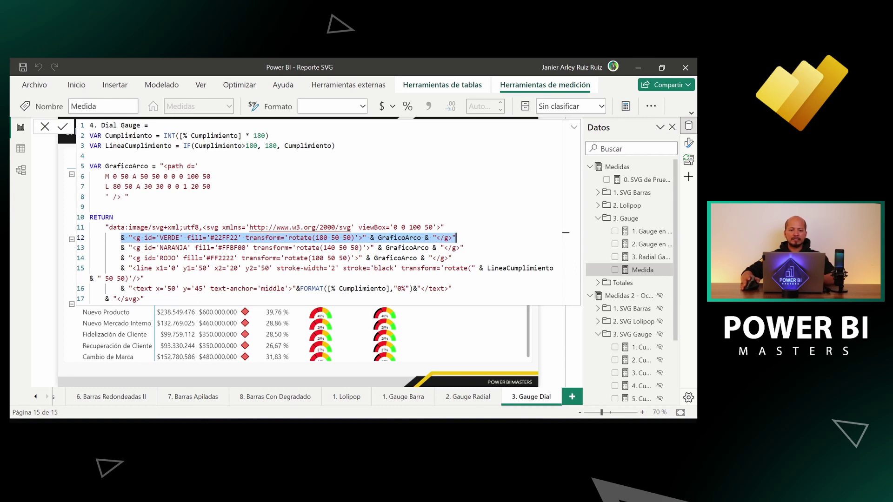
{"action": "double_click", "coordinate": [321, 237]}
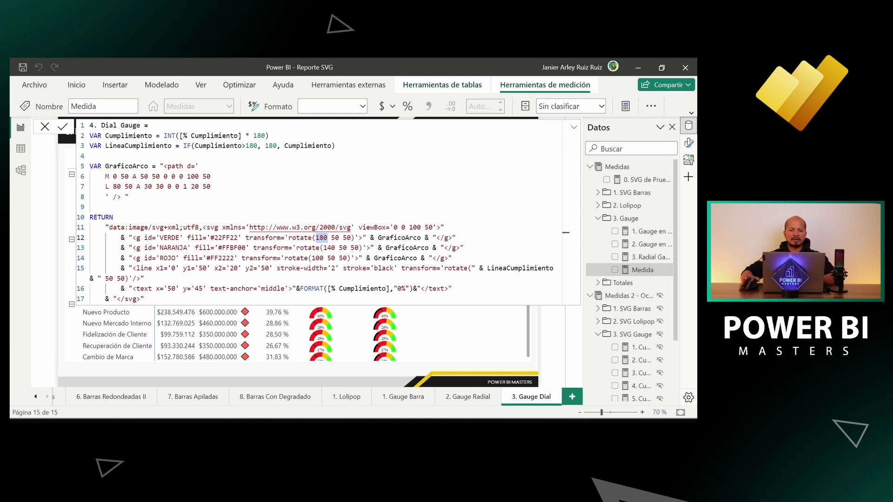
{"action": "left_click", "coordinate": [122, 247]}
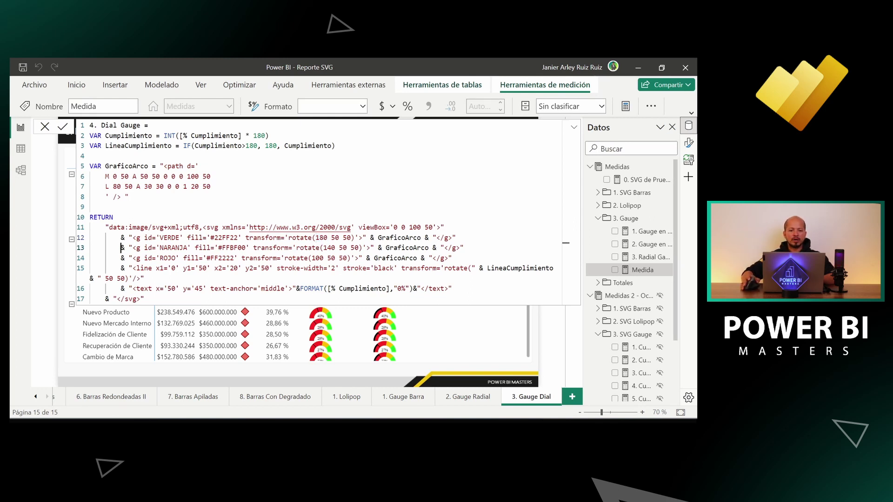
{"action": "left_click_drag", "start_coordinate": [122, 247], "coordinate": [464, 247]}
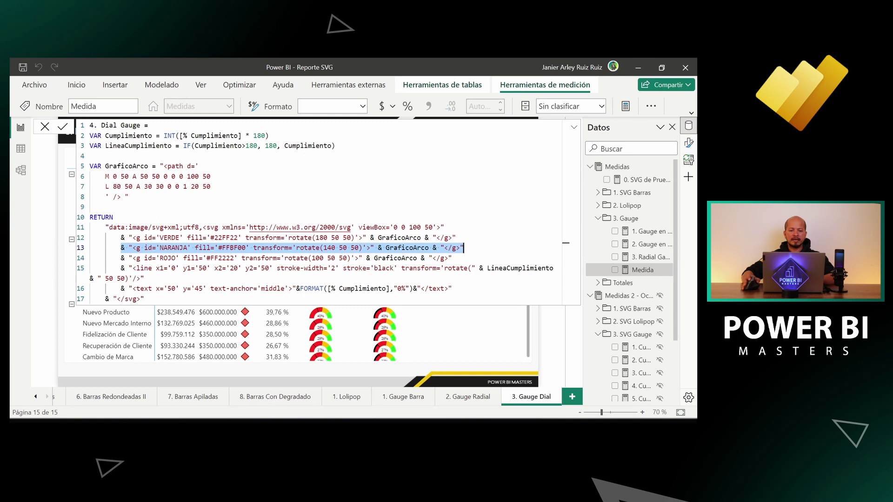
{"action": "double_click", "coordinate": [329, 247]}
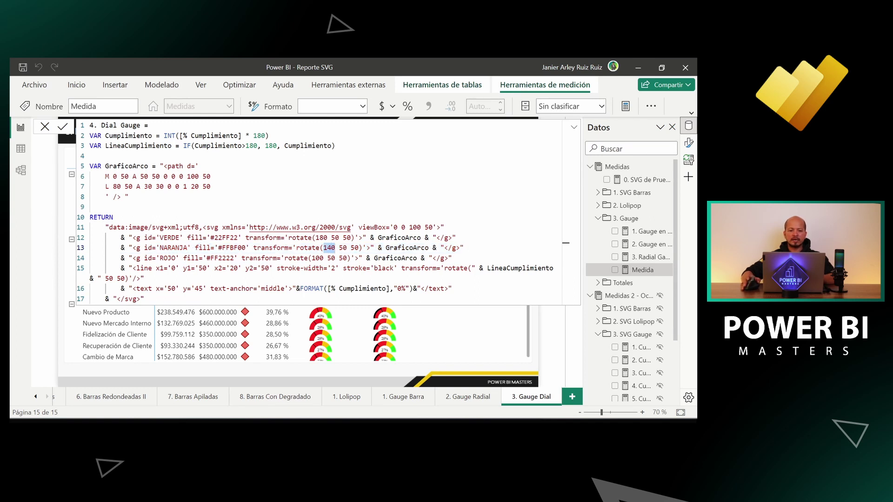
{"action": "left_click", "coordinate": [118, 258]}
{"action": "left_click_drag", "start_coordinate": [118, 258], "coordinate": [452, 258]}
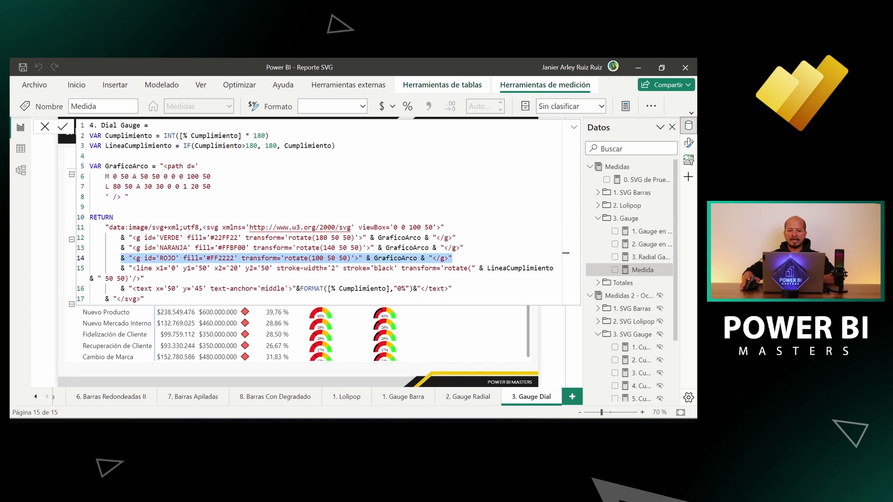
{"action": "double_click", "coordinate": [317, 258]}
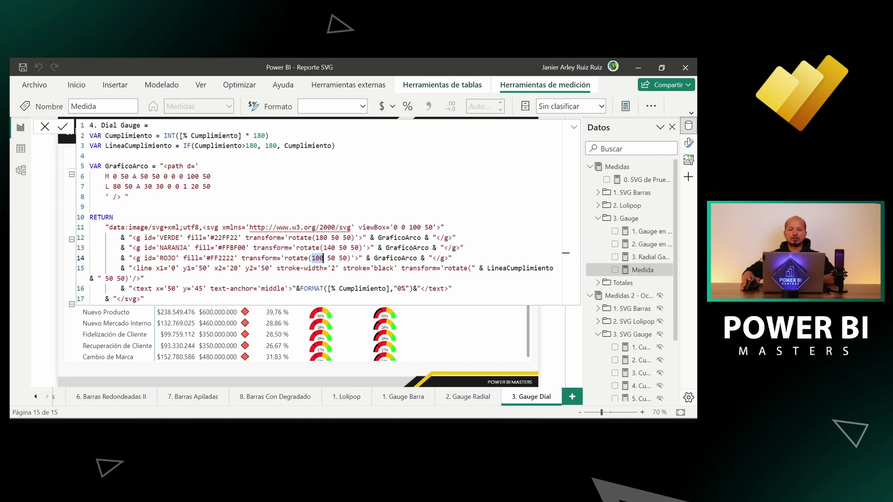
{"action": "left_click", "coordinate": [117, 269]}
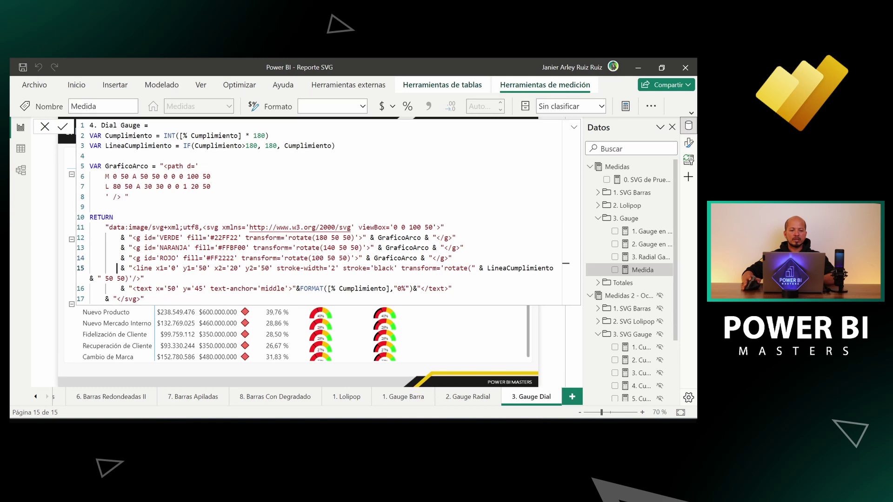
{"action": "left_click_drag", "start_coordinate": [117, 268], "coordinate": [144, 278]}
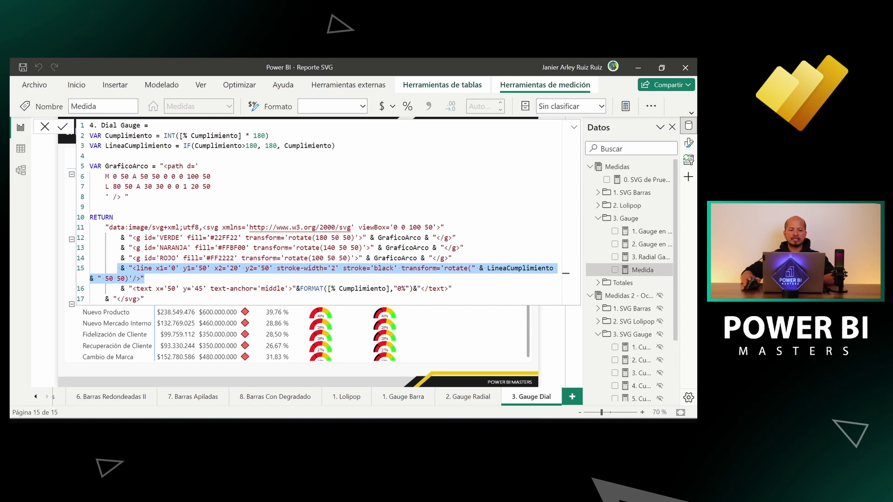
{"action": "left_click", "coordinate": [144, 278]}
{"action": "double_click", "coordinate": [456, 269]}
{"action": "double_click", "coordinate": [511, 269]}
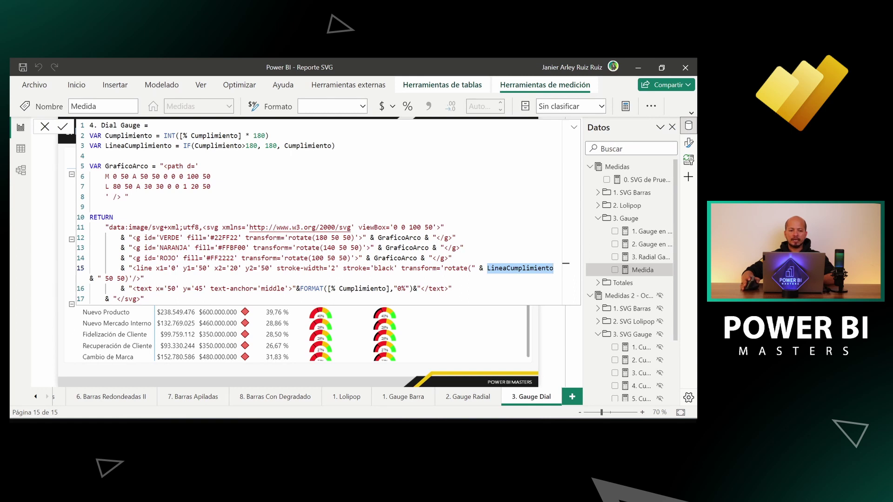
{"action": "left_click_drag", "start_coordinate": [101, 145], "coordinate": [335, 146]}
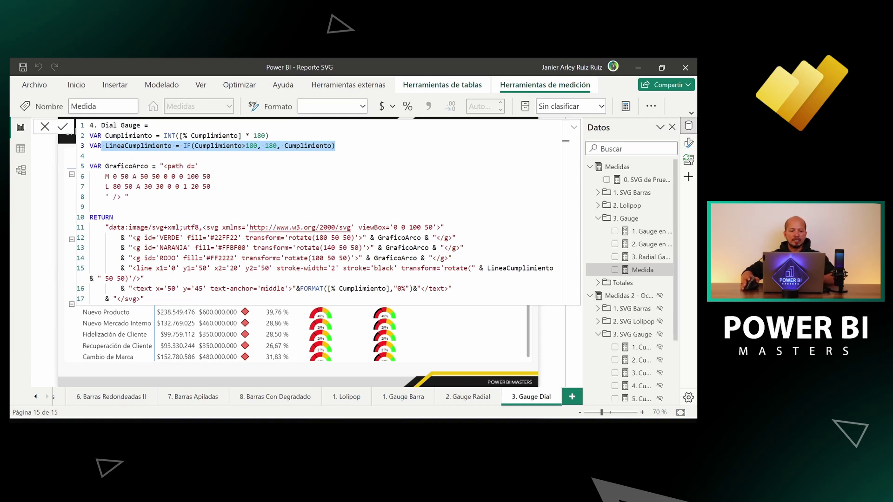
- Review the percentage label line and commit the 4. Dial Gauge measure
{"action": "left_click", "coordinate": [567, 140]}
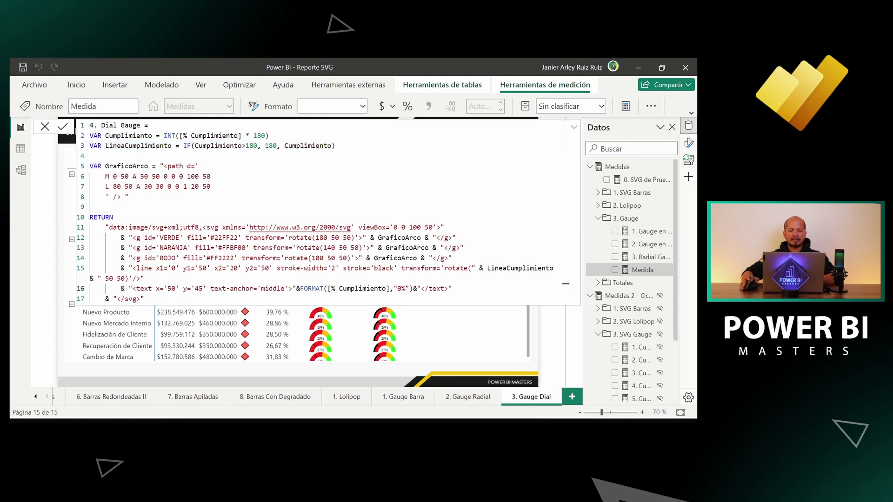
{"action": "key", "text": "shift+End"}
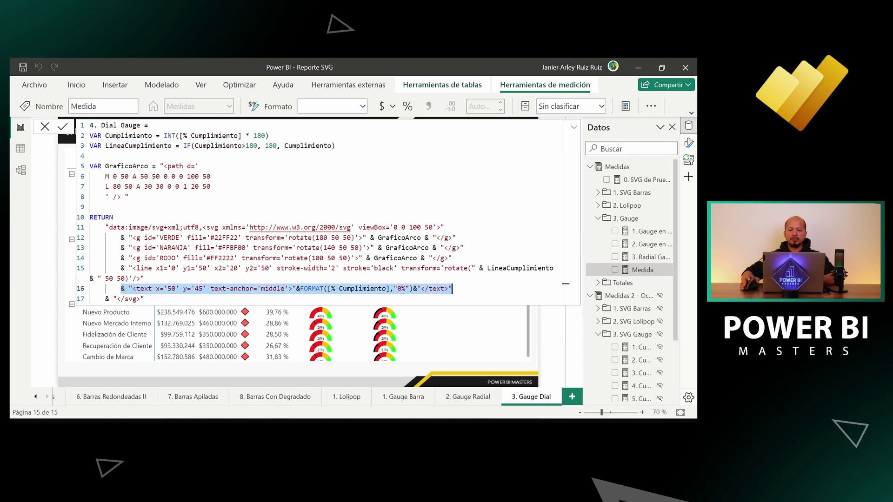
{"action": "left_click", "coordinate": [326, 289]}
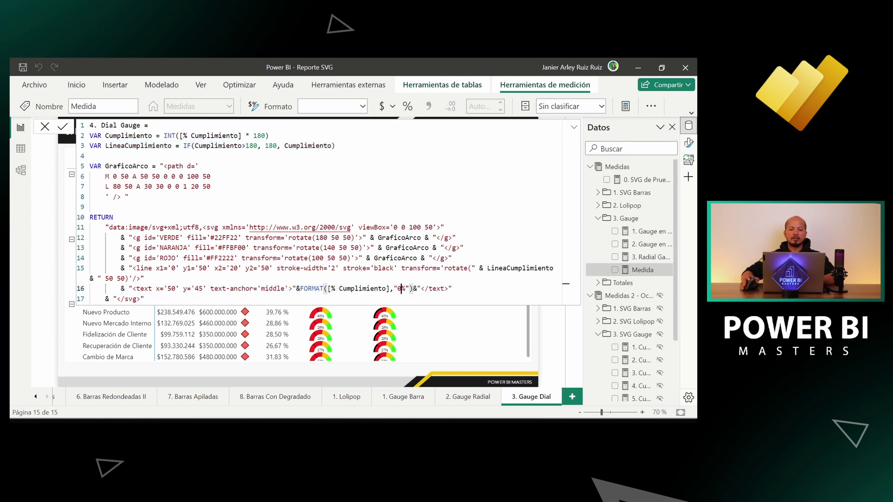
{"action": "left_click", "coordinate": [452, 289]}
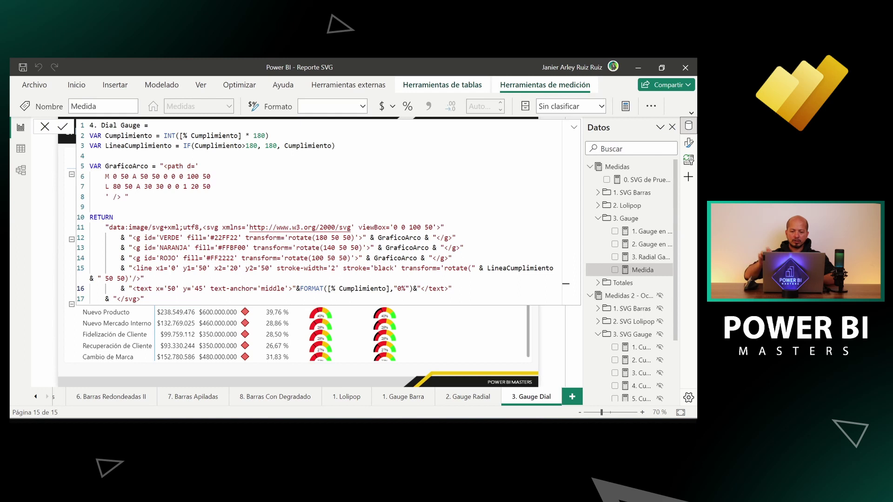
{"action": "key", "text": "Return"}
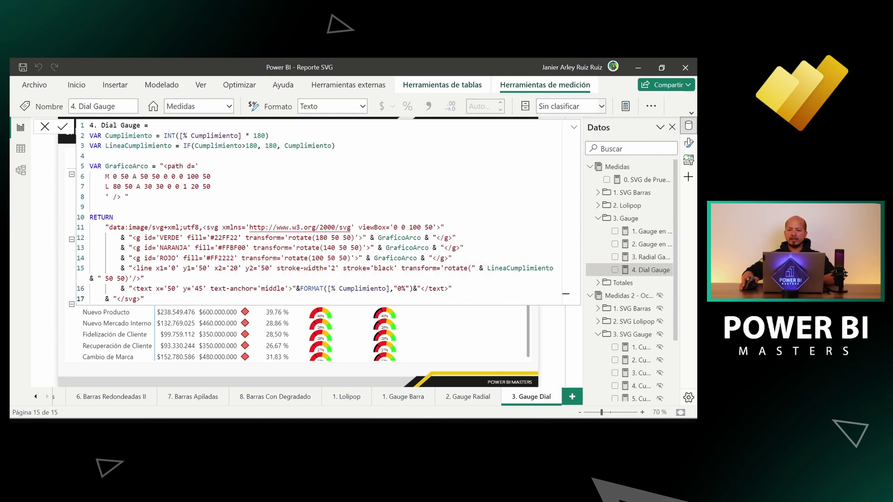
- Set the 4. Dial Gauge measure's data category to Image URL
{"action": "left_click", "coordinate": [601, 106]}
{"action": "left_click", "coordinate": [590, 342]}
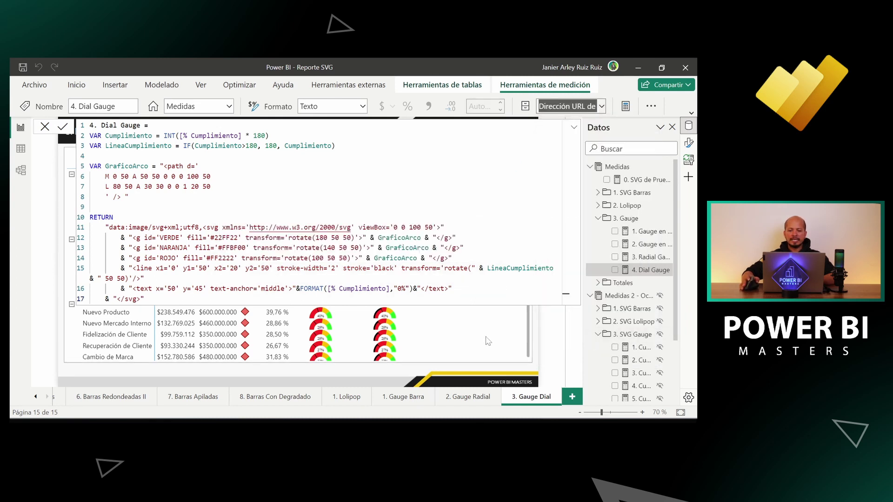
{"action": "left_click", "coordinate": [519, 317]}
- Add 4. Dial Gauge as a table column and reopen its DAX formula for editing
{"action": "left_click", "coordinate": [615, 270]}
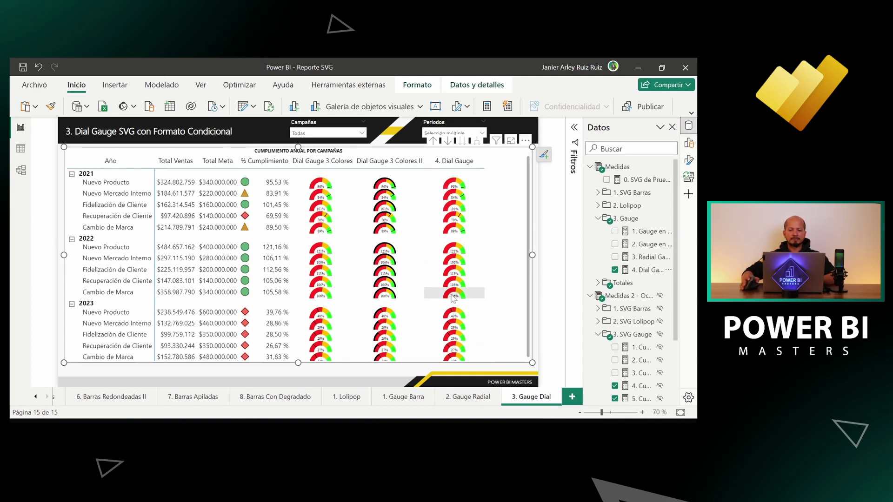
{"action": "left_click", "coordinate": [646, 271]}
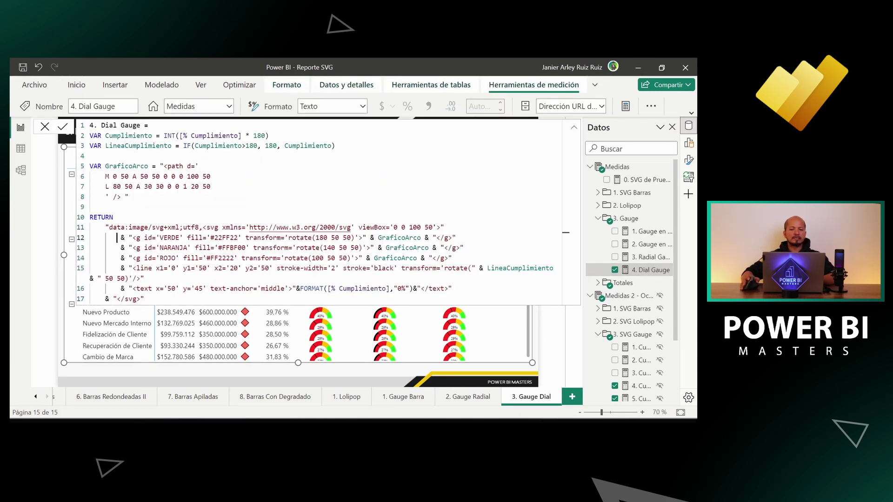
- Comment out the NARANJA and ROJO arc lines with // and commit to preview green-only dials
{"action": "left_click_drag", "start_coordinate": [117, 238], "coordinate": [452, 258]}
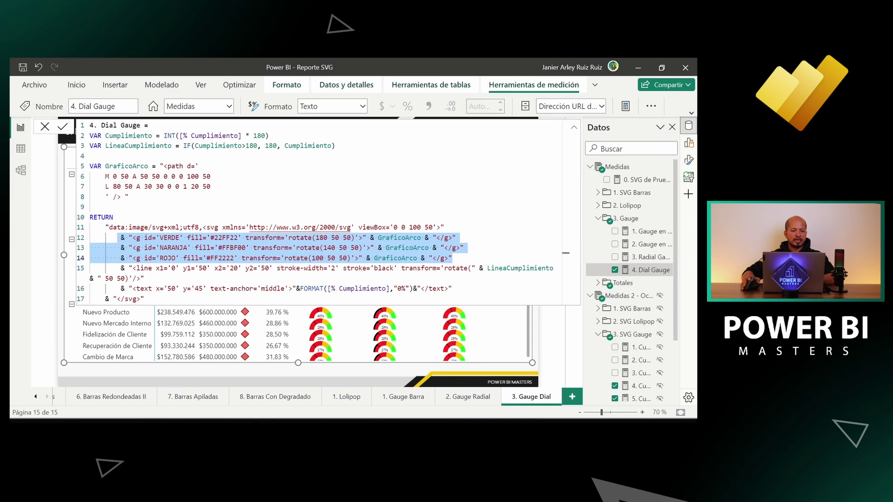
{"action": "left_click", "coordinate": [129, 247]}
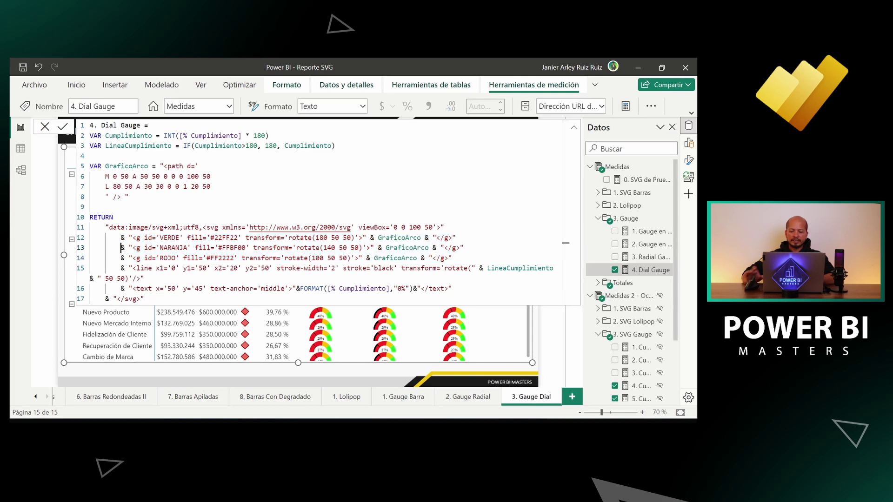
{"action": "type", "text": "//"}
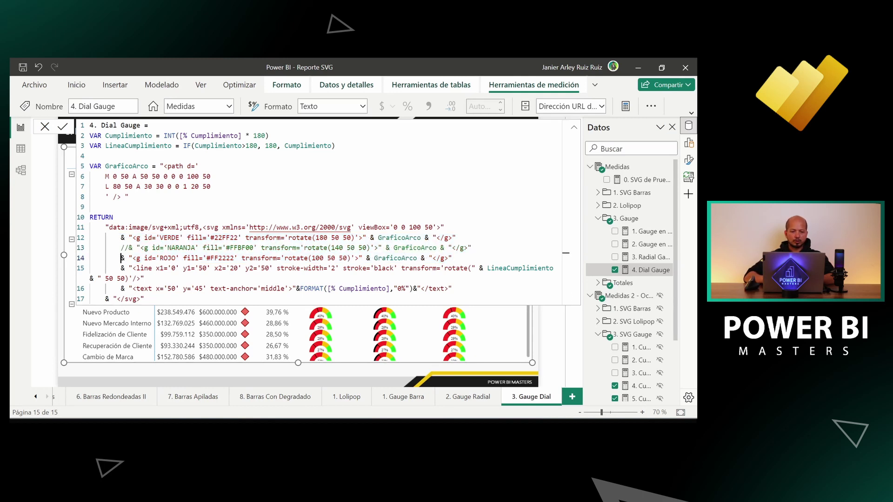
{"action": "left_click", "coordinate": [121, 257]}
{"action": "type", "text": "//"}
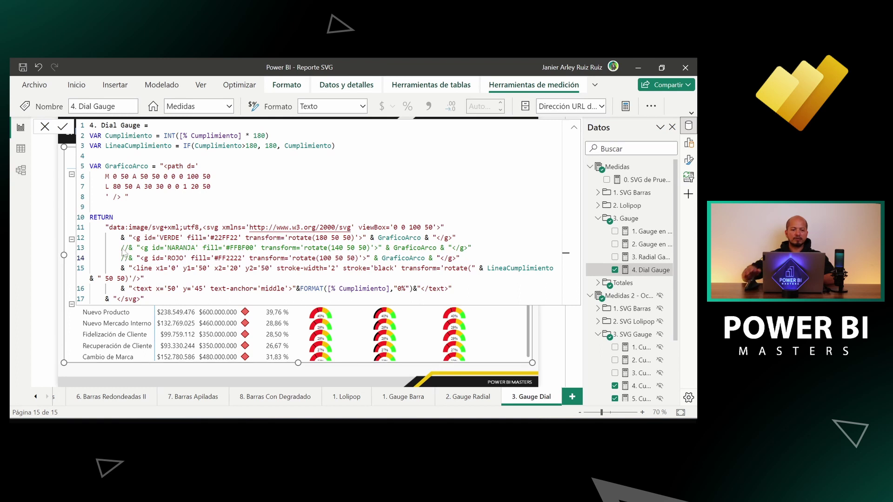
{"action": "left_click", "coordinate": [122, 238]}
{"action": "key", "text": "Return"}
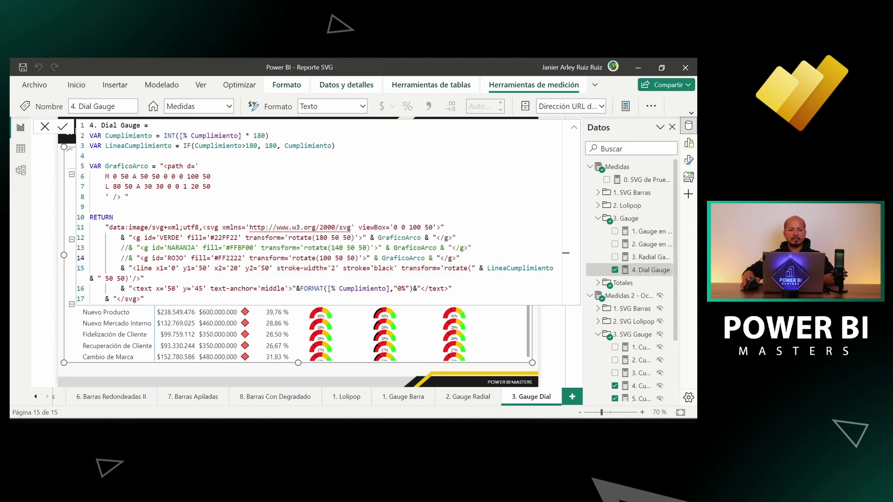
{"action": "left_click_drag", "start_coordinate": [457, 238], "coordinate": [117, 238]}
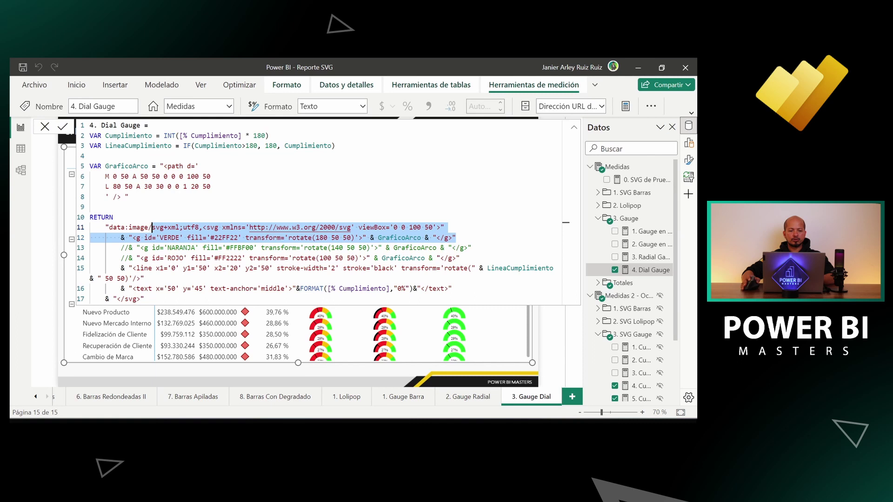
{"action": "left_click", "coordinate": [575, 130]}
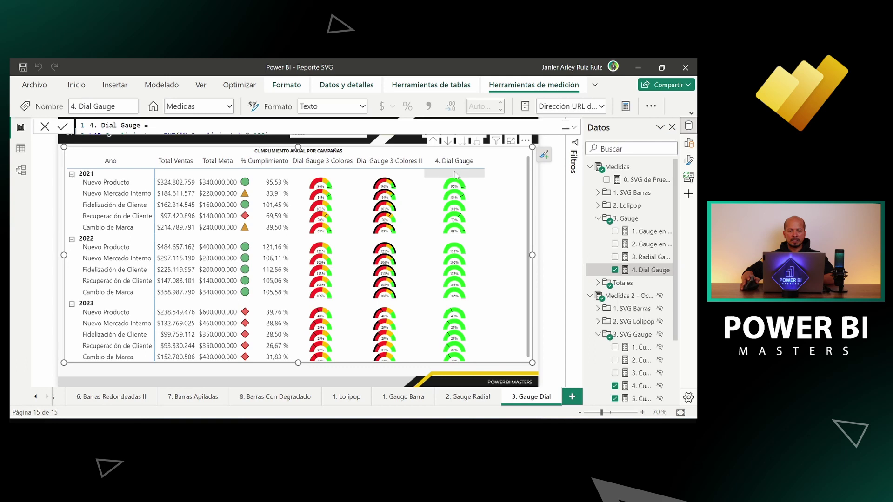
- Restore the NARANJA arc line so the dials show green and orange arcs
{"action": "left_click", "coordinate": [574, 127]}
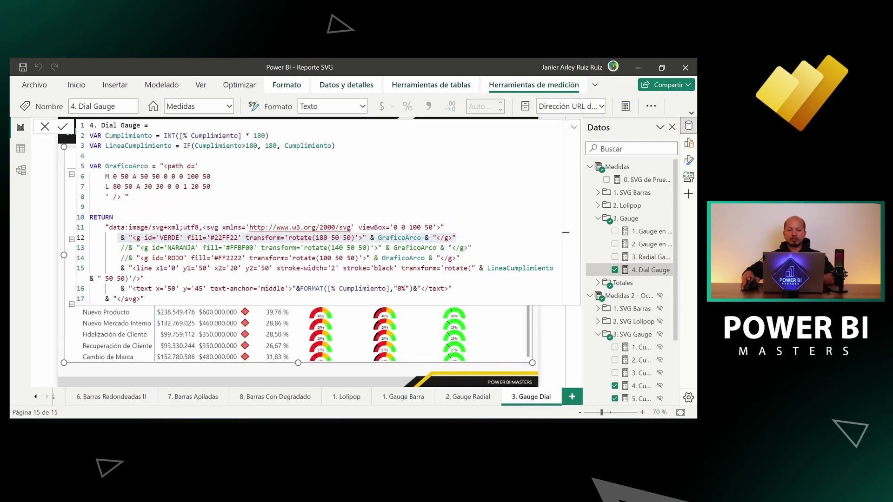
{"action": "left_click", "coordinate": [128, 247]}
{"action": "key", "text": "BackSpace"}
{"action": "key", "text": "BackSpace"}
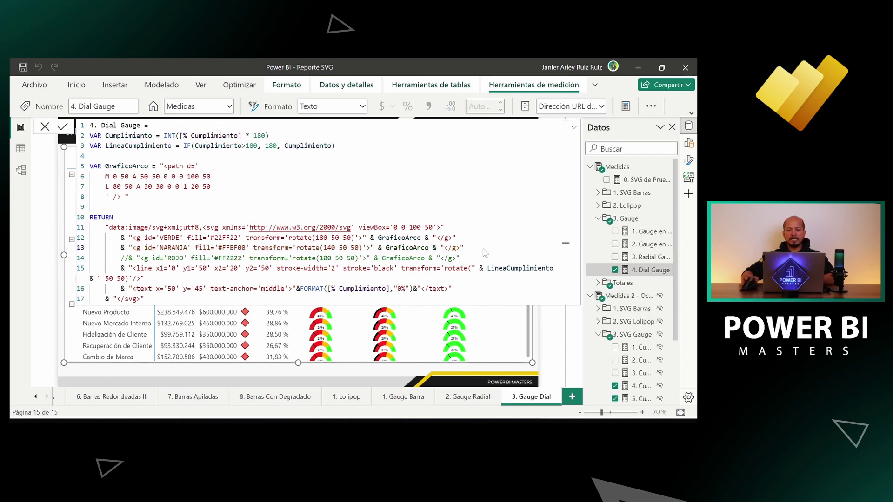
{"action": "left_click", "coordinate": [574, 128]}
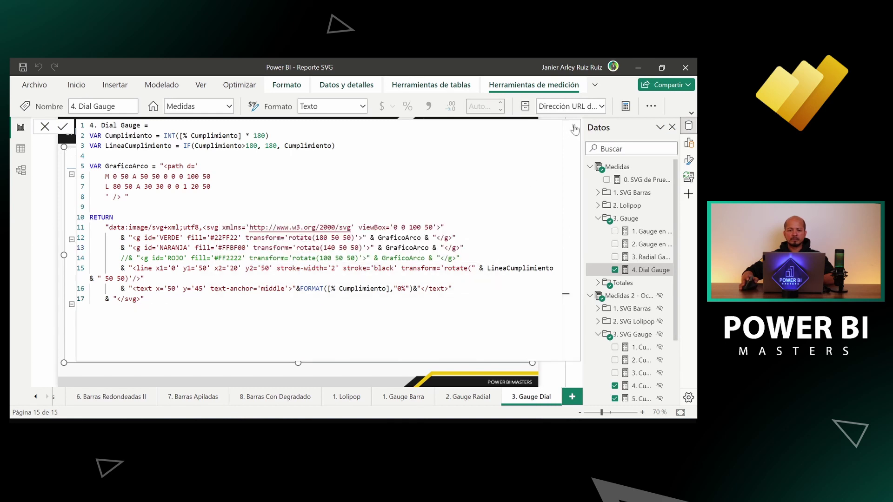
{"action": "left_click", "coordinate": [575, 129]}
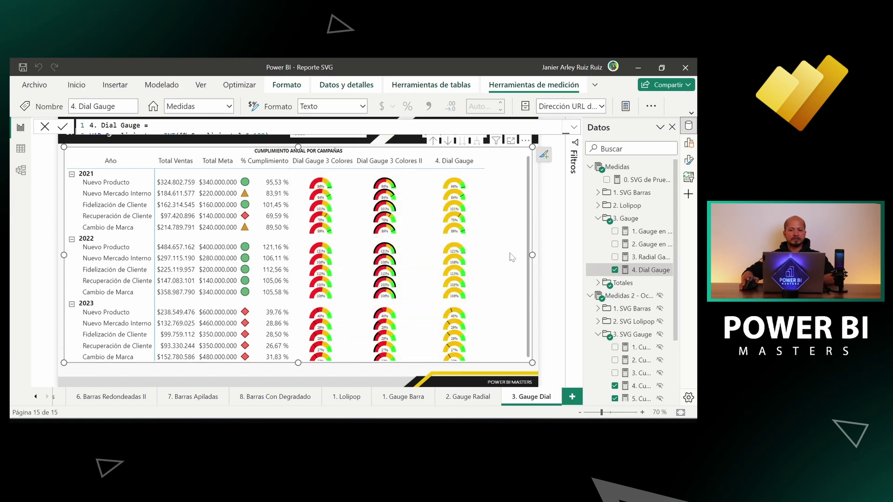
{"action": "left_click", "coordinate": [575, 128]}
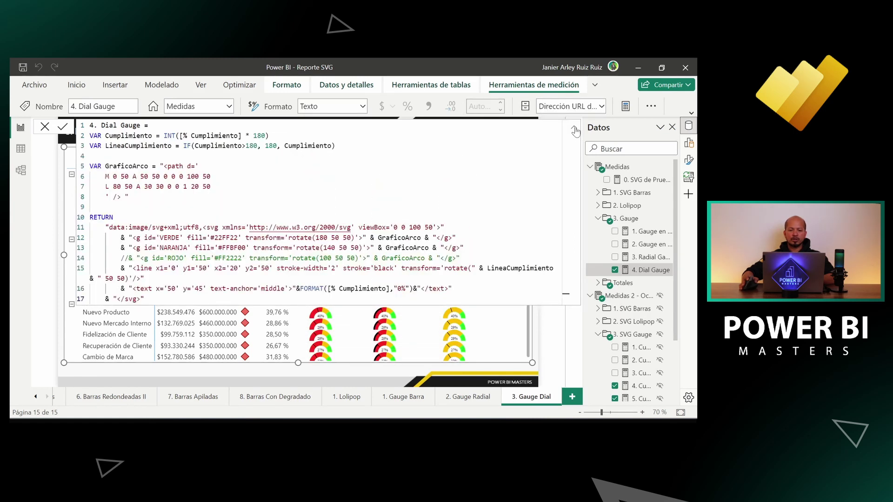
- Comment out line 13 (NARANJA), uncomment line 14 (ROJO), and commit to preview green-and-red dials
{"action": "left_click", "coordinate": [122, 247]}
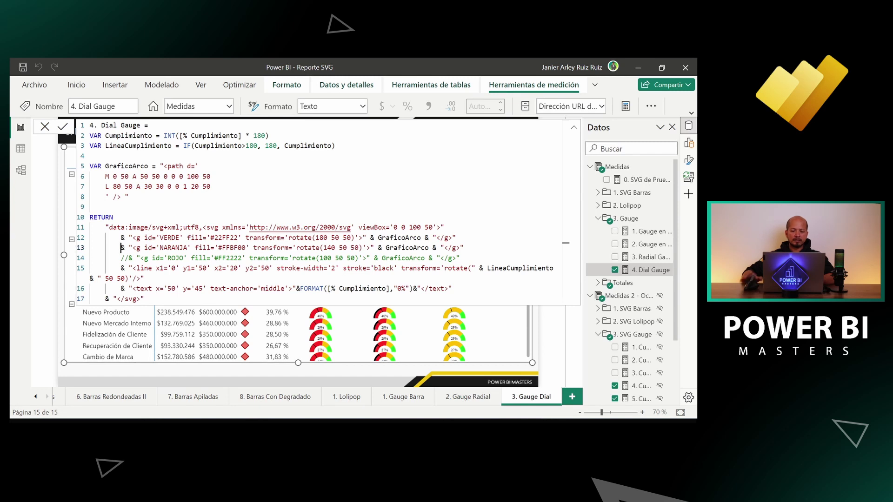
{"action": "type", "text": "//"}
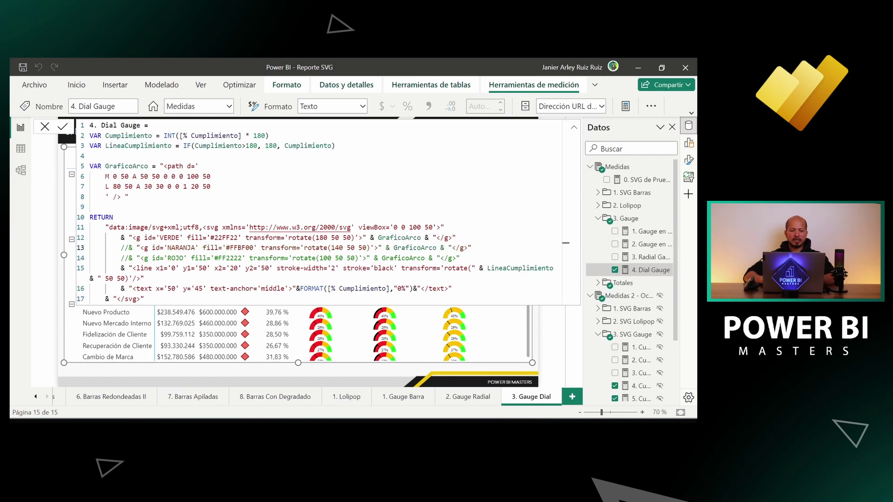
{"action": "key", "text": "BackSpace"}
{"action": "key", "text": "BackSpace"}
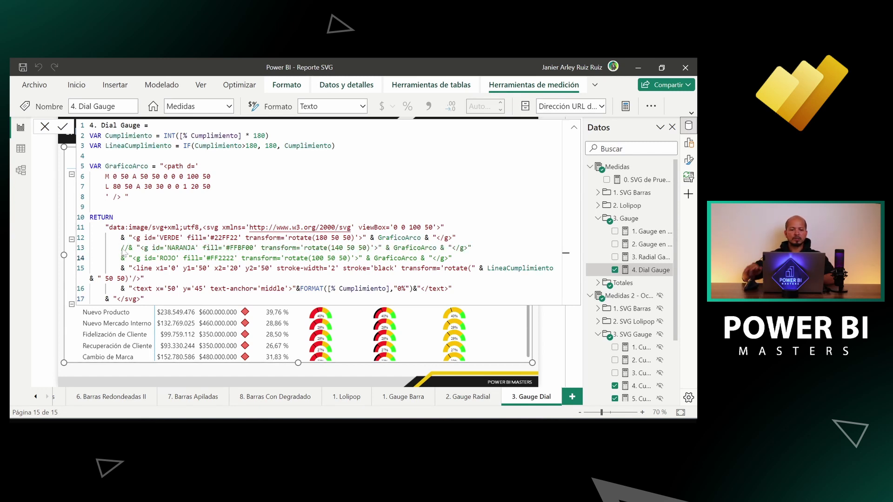
{"action": "key", "text": "Return"}
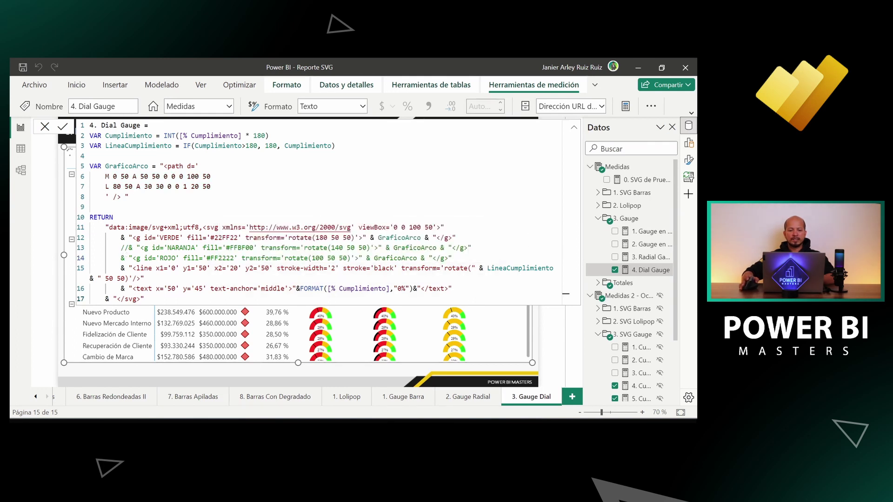
{"action": "left_click", "coordinate": [575, 130]}
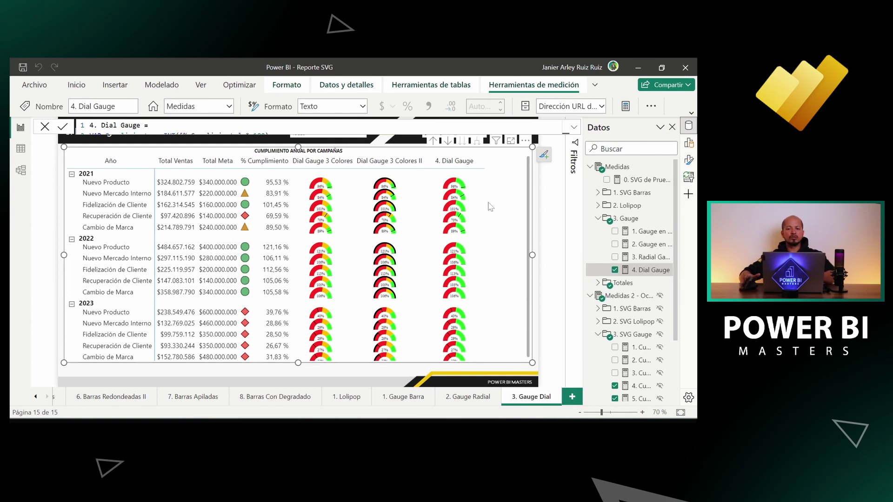
{"action": "left_click", "coordinate": [574, 127]}
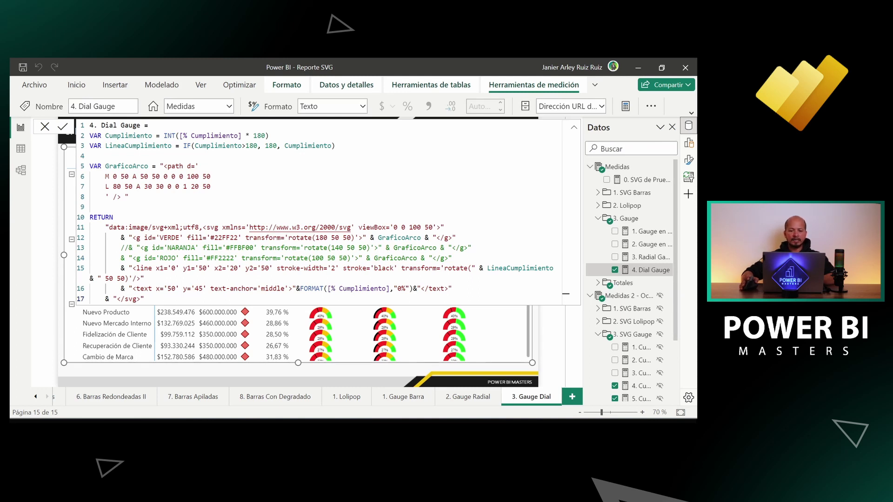
- Change the ROJO arc rotation from 100 to 90 and commit the measure
{"action": "double_click", "coordinate": [317, 258]}
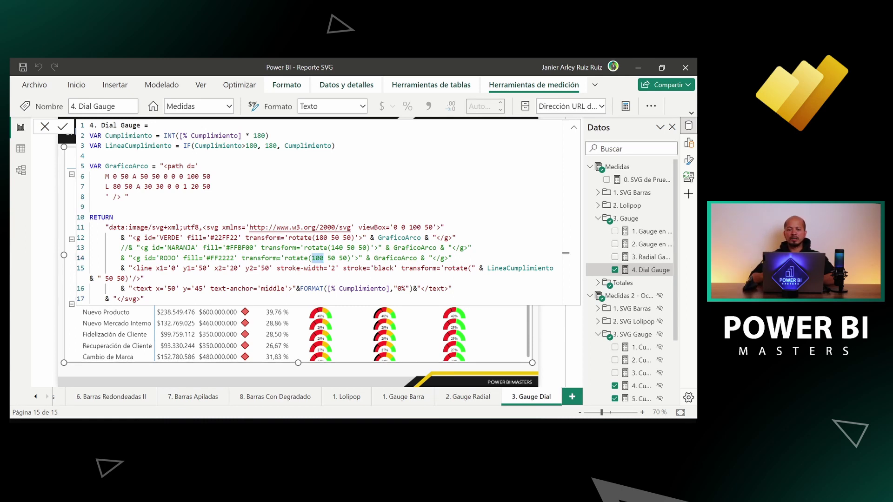
{"action": "type", "text": "90"}
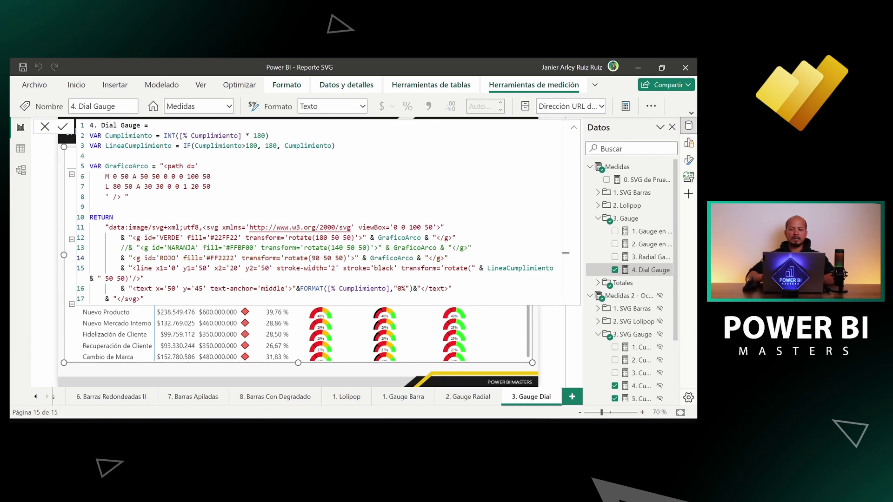
{"action": "key", "text": "Return"}
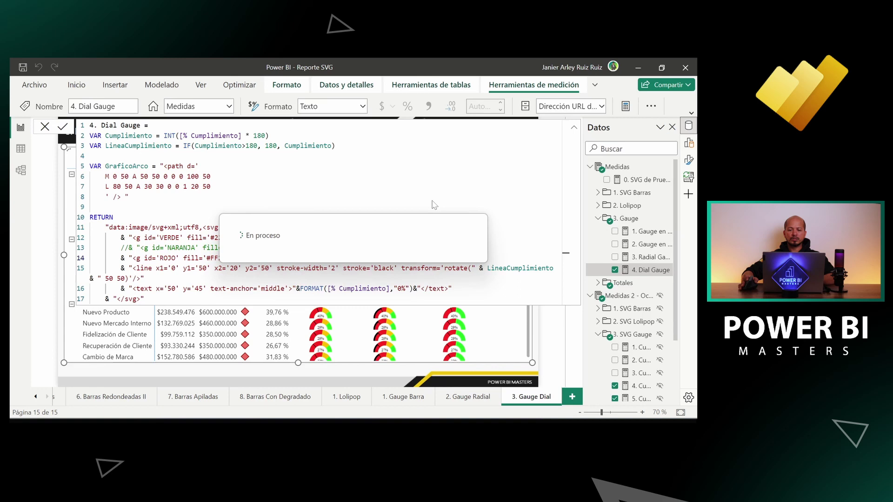
{"action": "left_click", "coordinate": [574, 131]}
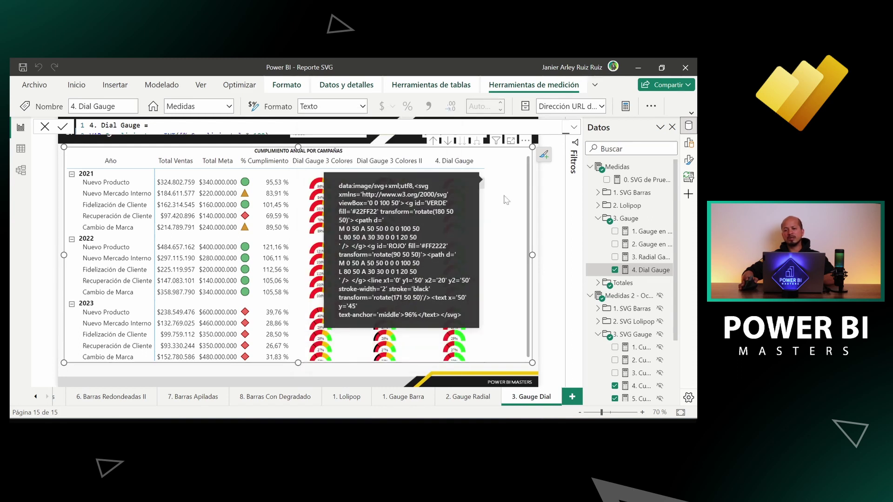
- Check the arc rotations (180, 140, 90), then uncomment the NARANJA line and commit
{"action": "left_click", "coordinate": [575, 127]}
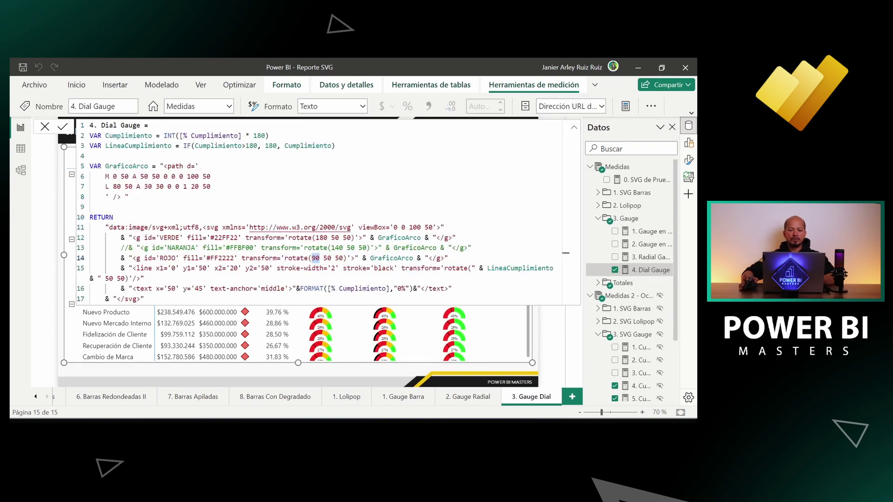
{"action": "double_click", "coordinate": [338, 248]}
{"action": "left_click", "coordinate": [319, 238]}
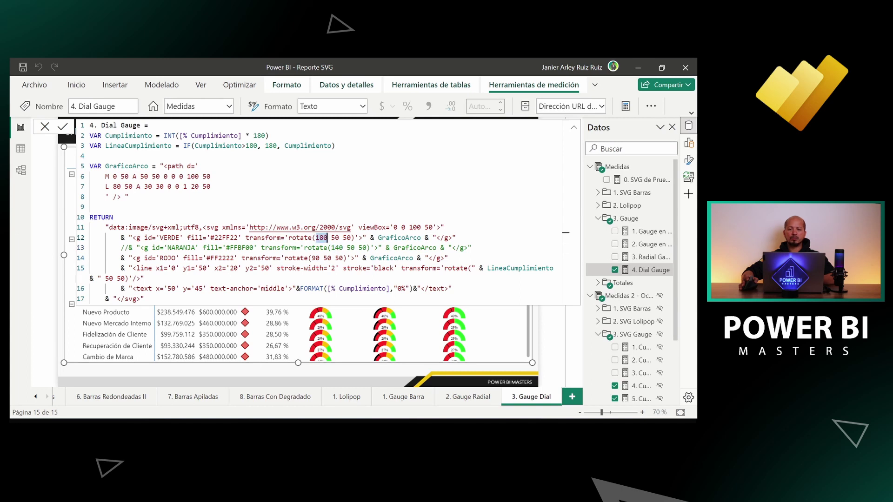
{"action": "double_click", "coordinate": [337, 248]}
{"action": "left_click", "coordinate": [316, 258]}
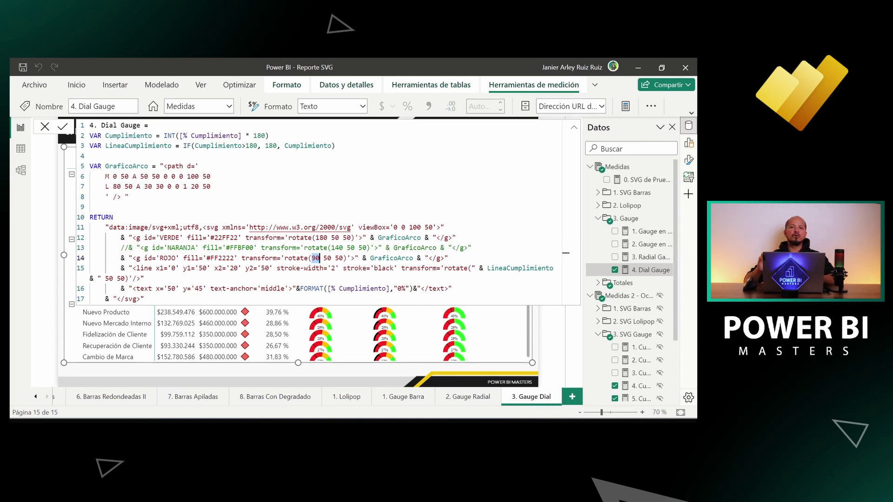
{"action": "left_click", "coordinate": [129, 248]}
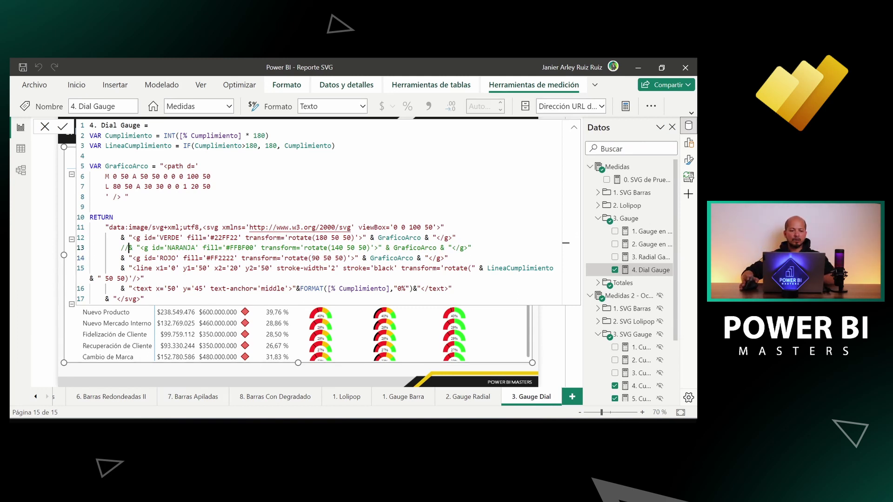
{"action": "key", "text": "BackSpace"}
{"action": "key", "text": "BackSpace"}
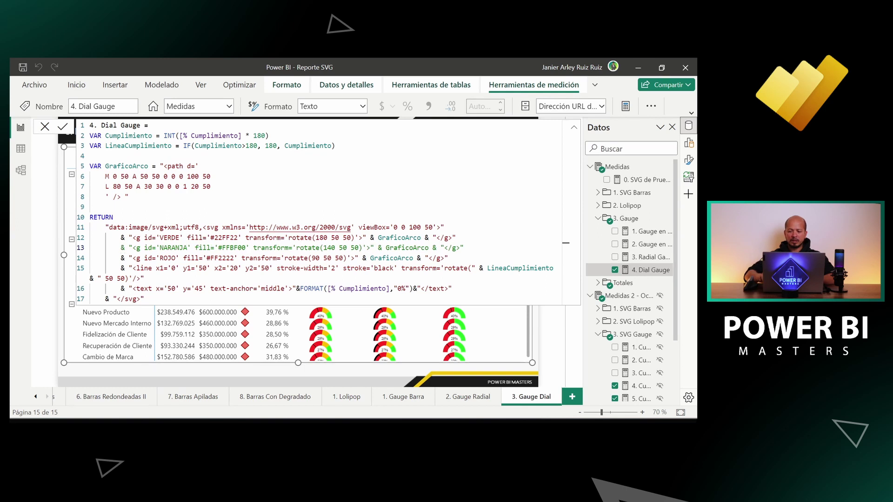
{"action": "key", "text": "Return"}
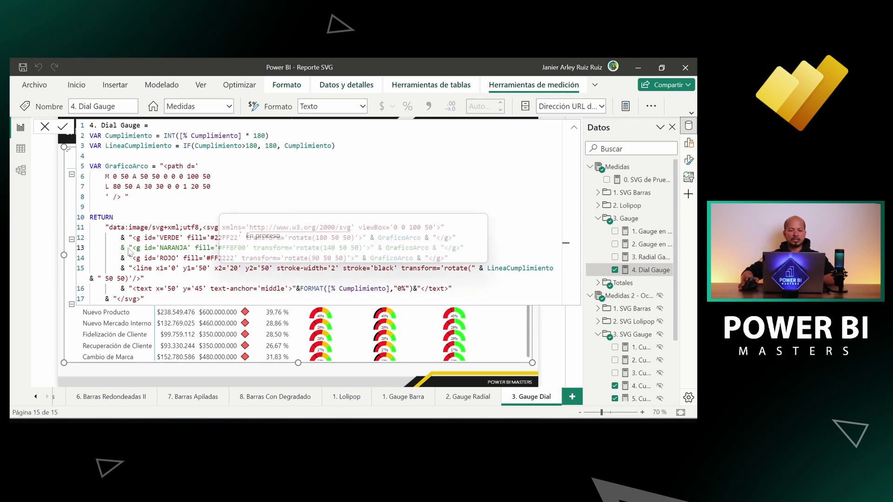
{"action": "left_click", "coordinate": [574, 128]}
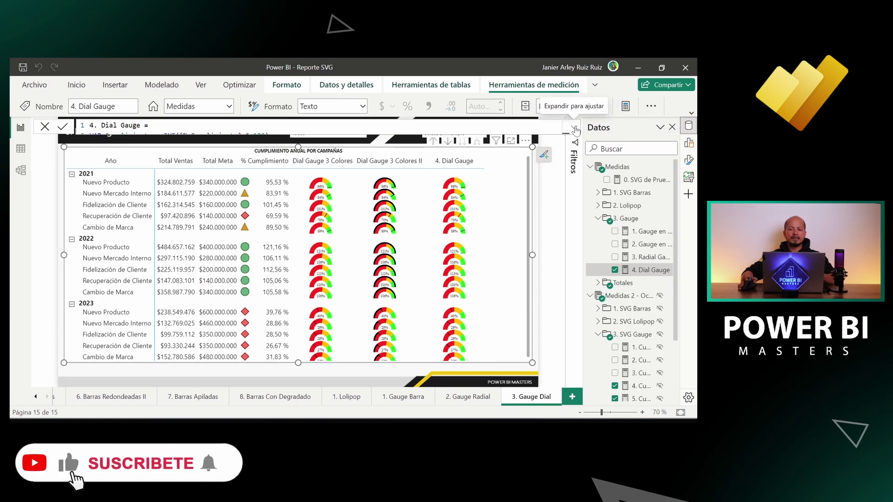
- Change the needle line's stroke-width from 2 to 5 and preview the thicker needles
{"action": "left_click", "coordinate": [575, 128]}
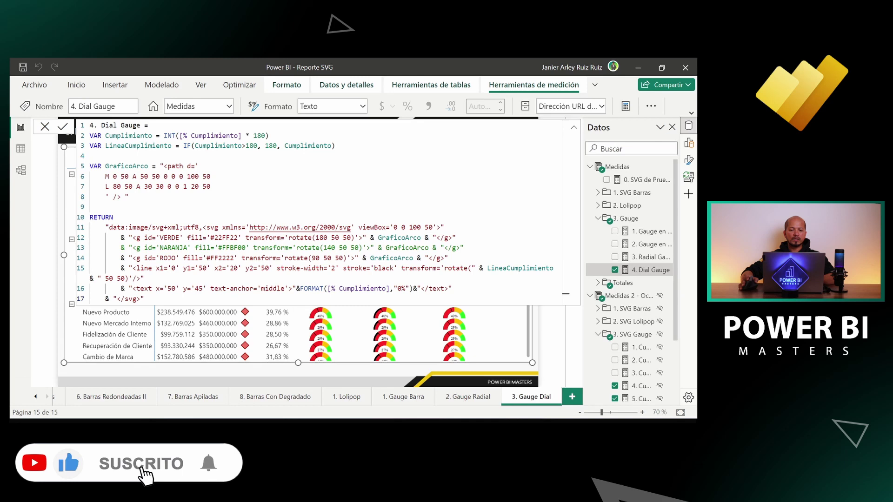
{"action": "left_click_drag", "start_coordinate": [121, 267], "coordinate": [144, 278]}
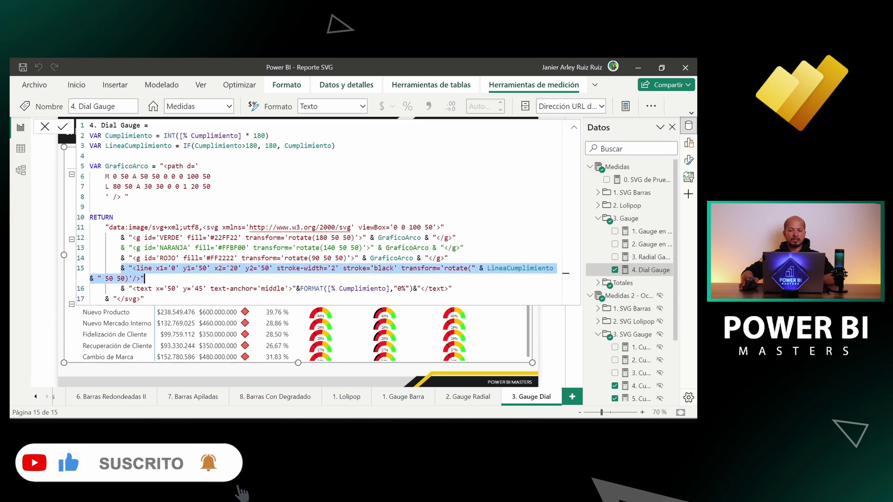
{"action": "left_click", "coordinate": [335, 268]}
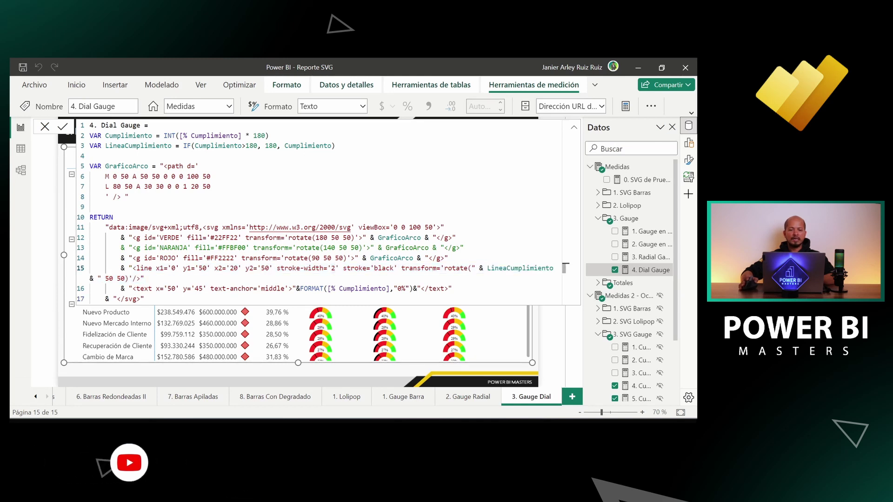
{"action": "key", "text": "BackSpace"}
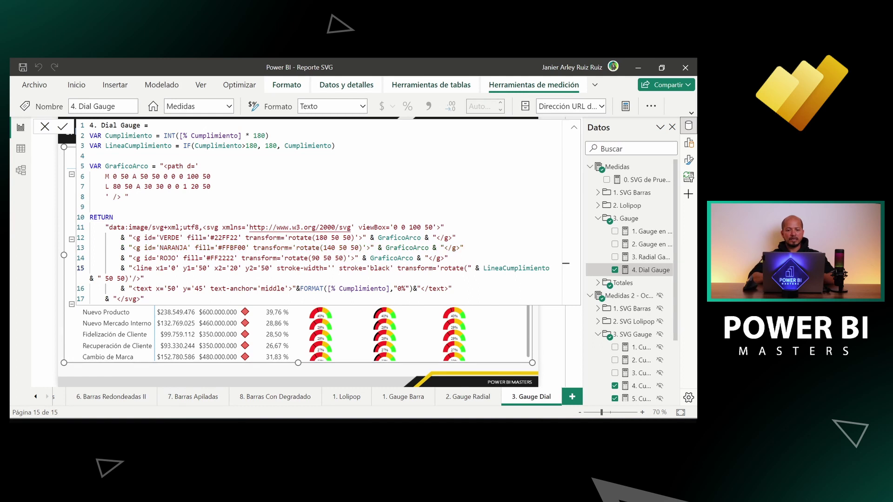
{"action": "type", "text": "5"}
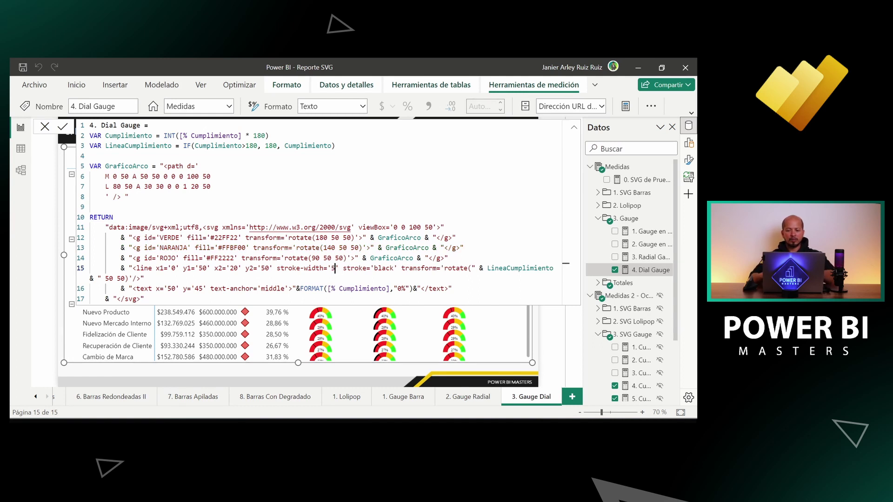
{"action": "key", "text": "Return"}
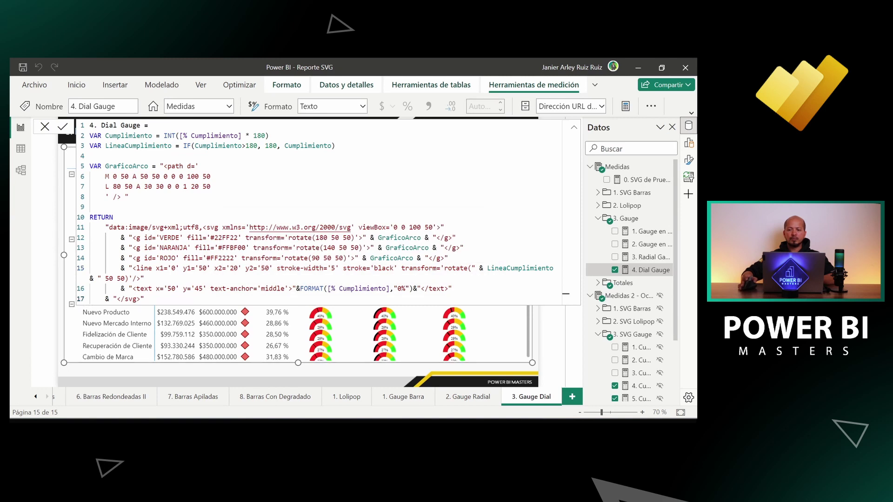
{"action": "left_click", "coordinate": [574, 132]}
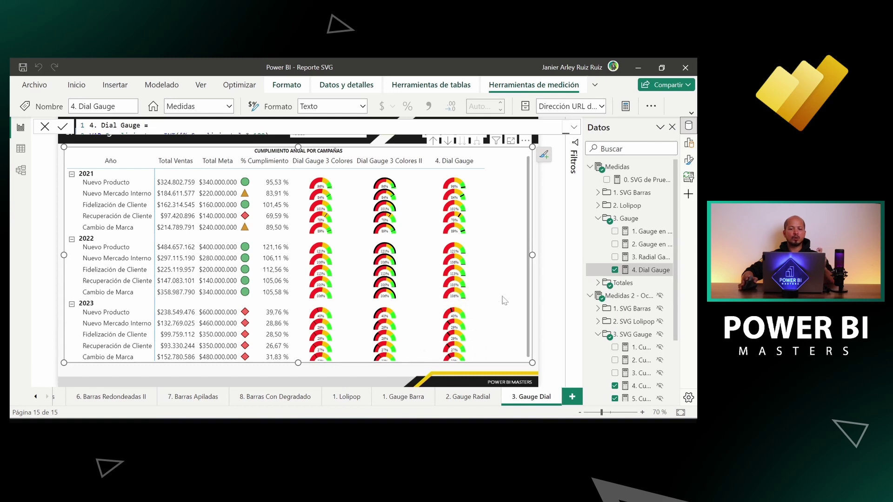
{"action": "left_click", "coordinate": [574, 127]}
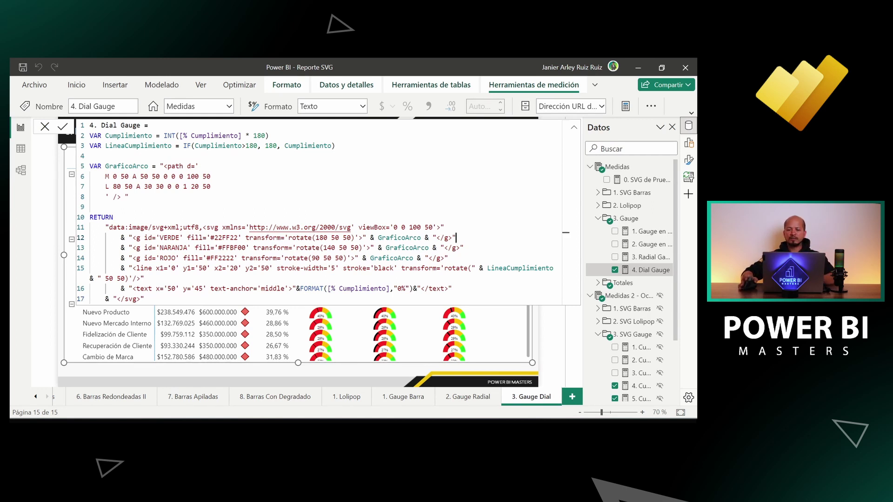
{"action": "left_click", "coordinate": [575, 127]}
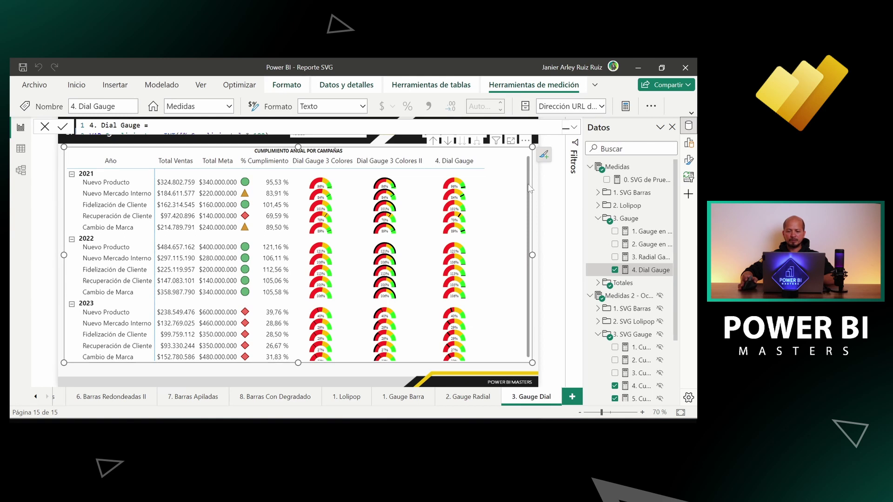
{"action": "mouse_move", "coordinate": [617, 167]}
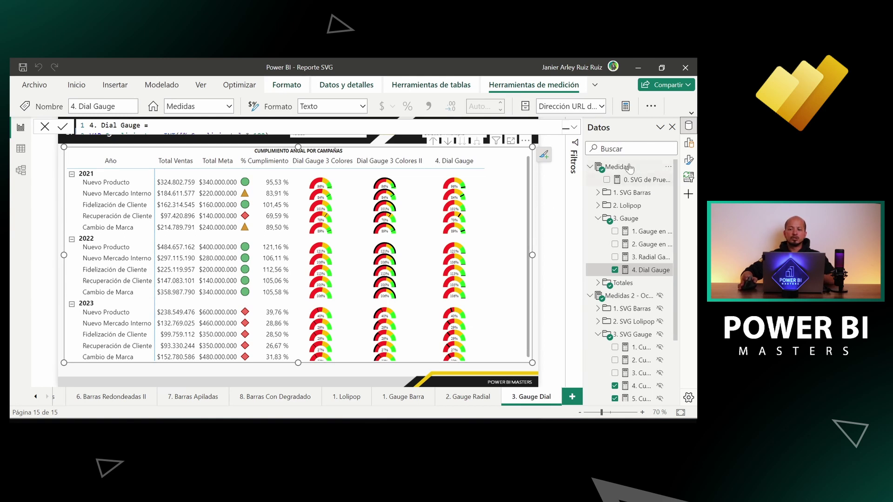
- Create a new measure in the Medidas table holding the 5. Dial Gauge II DAX code
{"action": "right_click", "coordinate": [647, 258]}
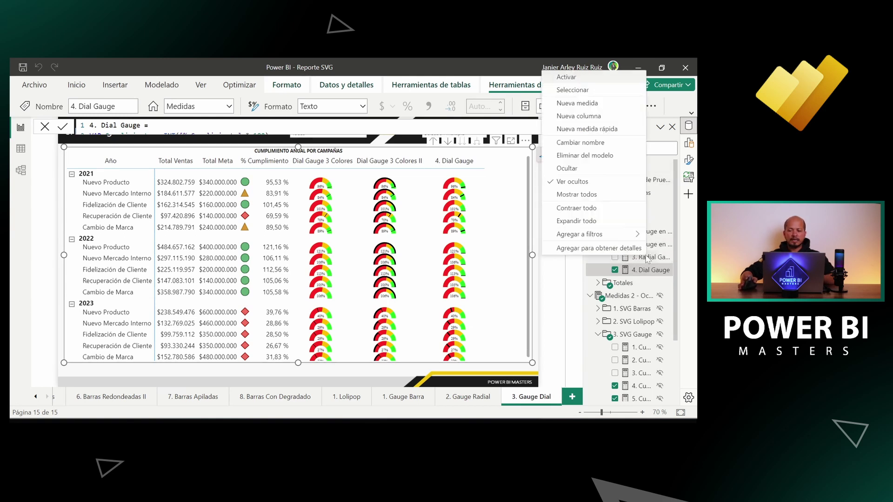
{"action": "left_click", "coordinate": [590, 103]}
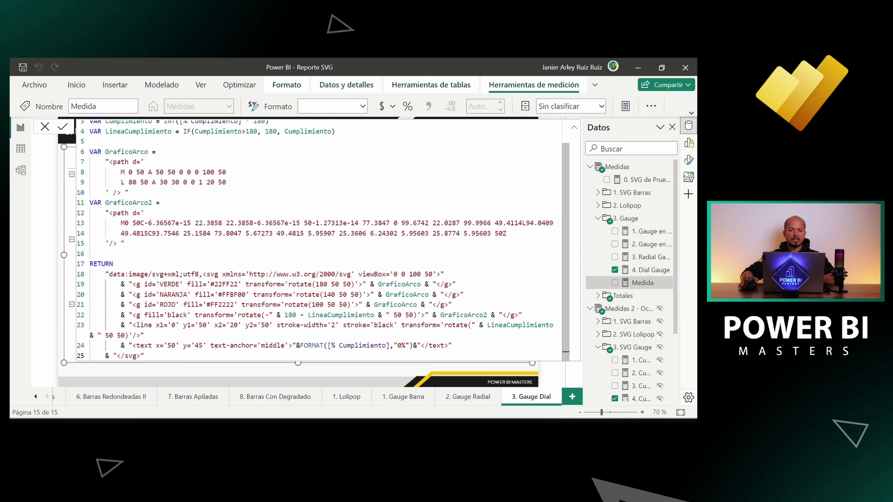
{"action": "scroll", "coordinate": [321, 241], "scroll_direction": "up", "scroll_amount": 1}
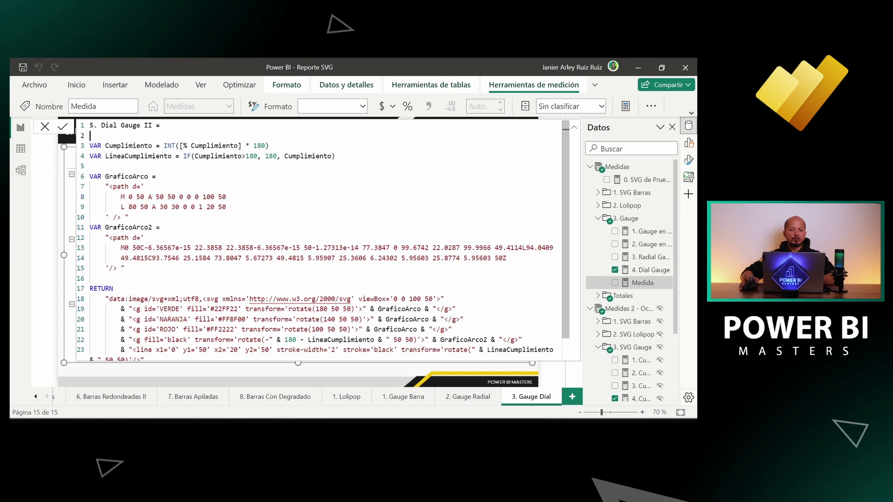
- Review the code blocks and insert a blank line after the GraficoArco block
{"action": "left_click_drag", "start_coordinate": [90, 136], "coordinate": [335, 155]}
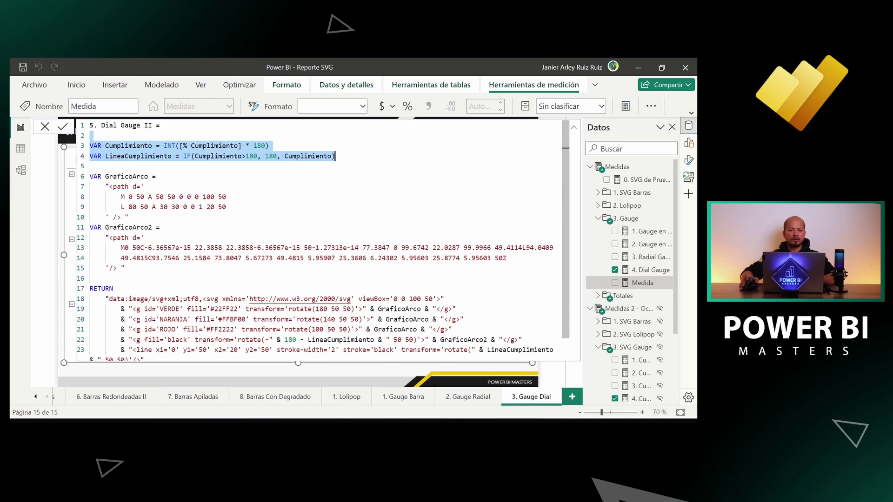
{"action": "left_click_drag", "start_coordinate": [129, 218], "coordinate": [89, 176]}
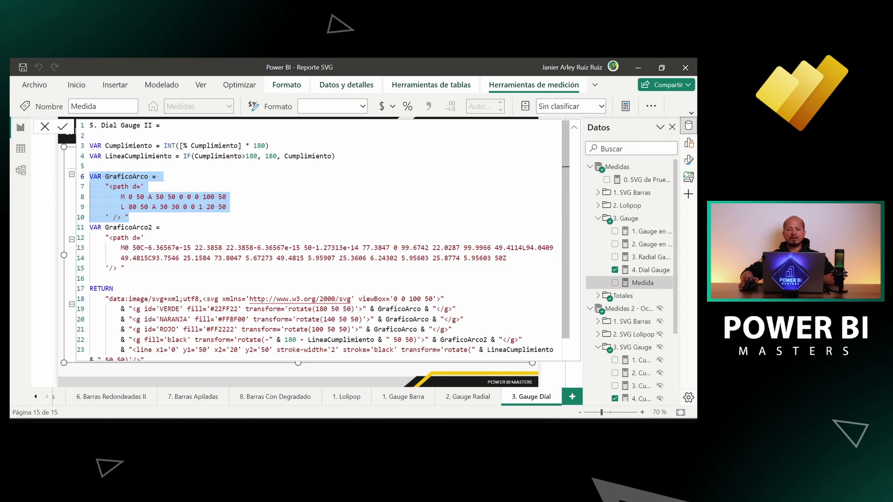
{"action": "left_click", "coordinate": [130, 217]}
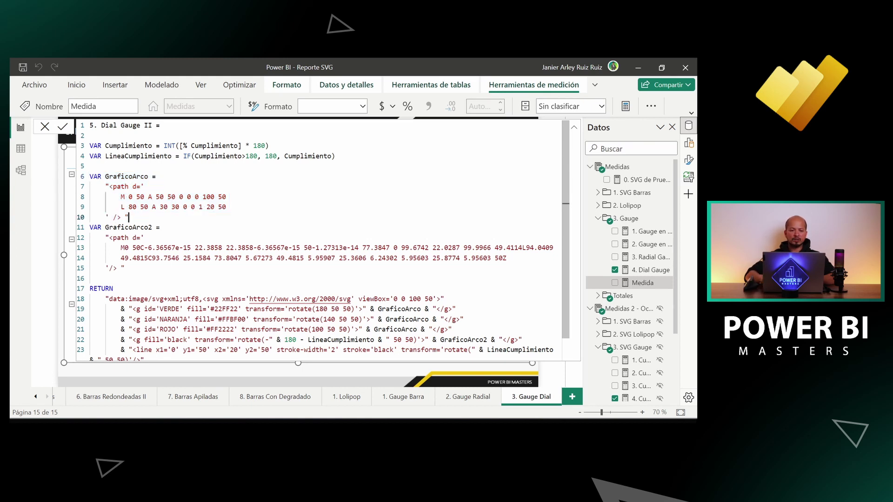
{"action": "key", "text": "Return"}
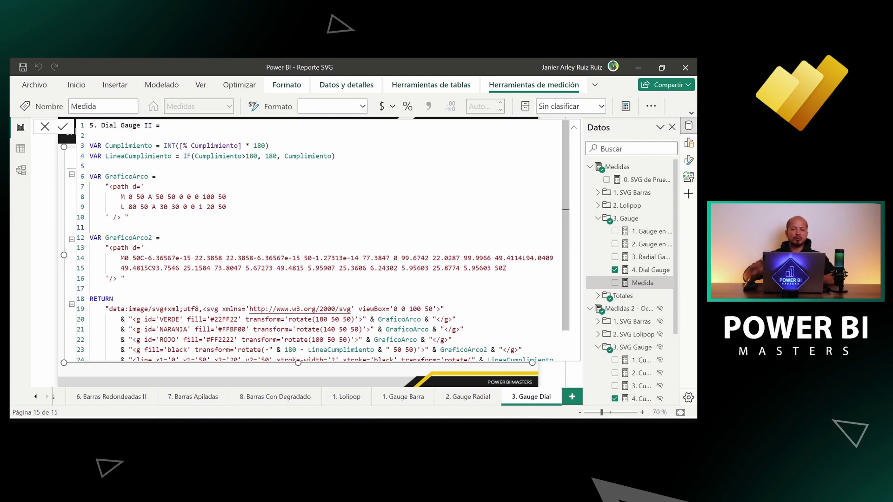
{"action": "left_click", "coordinate": [90, 237]}
{"action": "left_click_drag", "start_coordinate": [90, 238], "coordinate": [125, 278]}
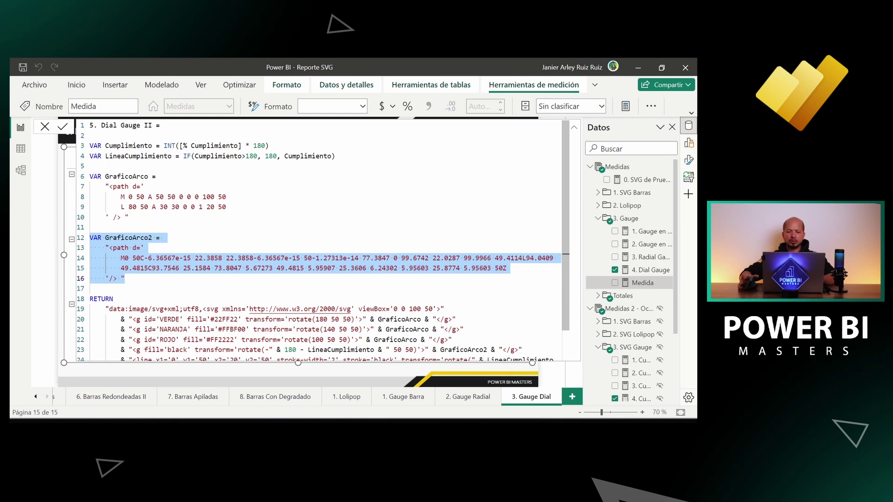
{"action": "scroll", "coordinate": [321, 242], "scroll_direction": "down", "scroll_amount": 1}
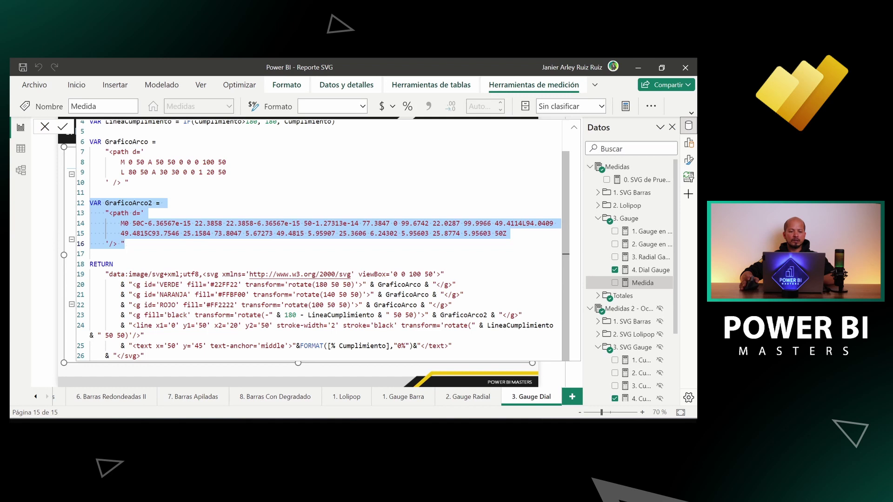
{"action": "left_click_drag", "start_coordinate": [105, 274], "coordinate": [145, 356]}
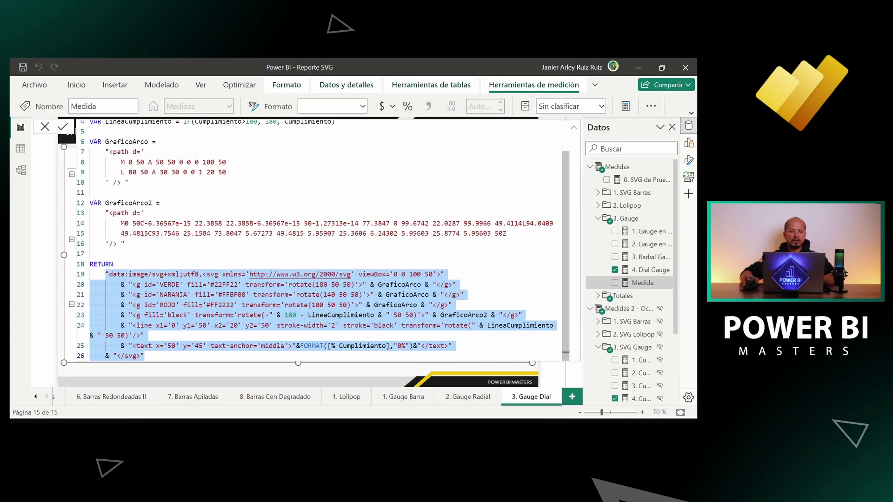
{"action": "left_click", "coordinate": [120, 284]}
{"action": "left_click_drag", "start_coordinate": [120, 285], "coordinate": [456, 285]}
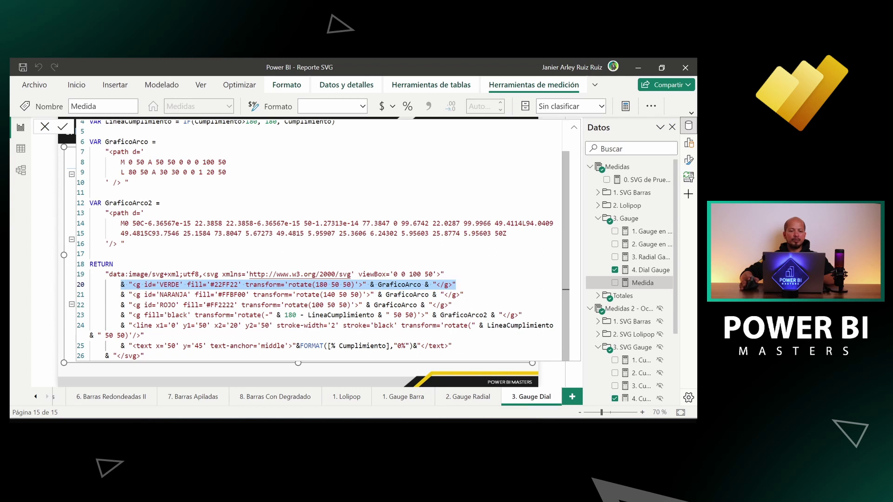
{"action": "left_click", "coordinate": [120, 294]}
{"action": "left_click_drag", "start_coordinate": [120, 294], "coordinate": [464, 295]}
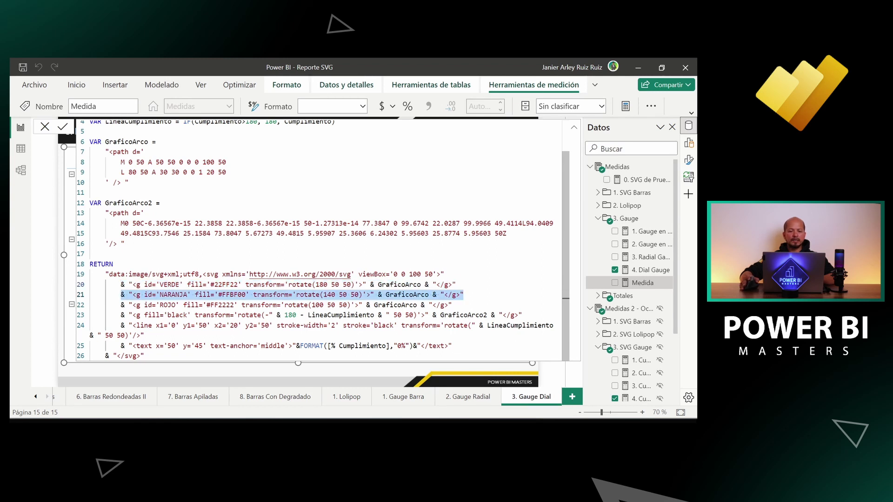
{"action": "left_click", "coordinate": [122, 305]}
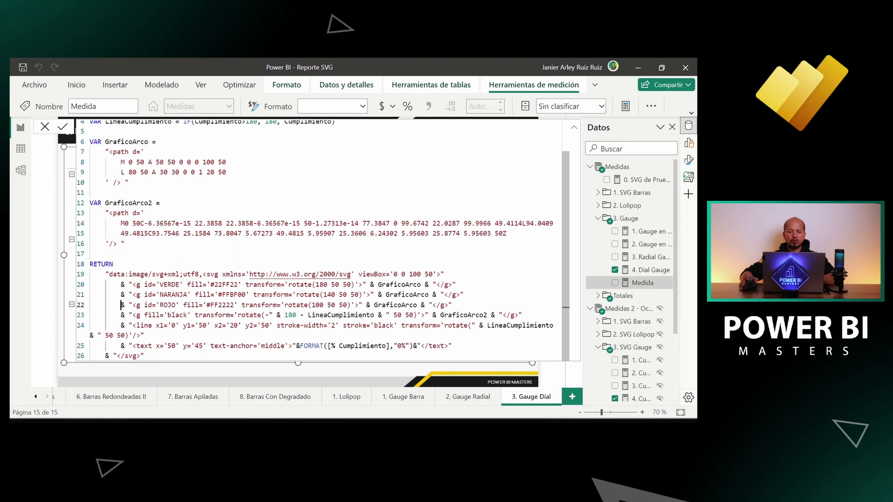
{"action": "left_click_drag", "start_coordinate": [122, 305], "coordinate": [452, 305]}
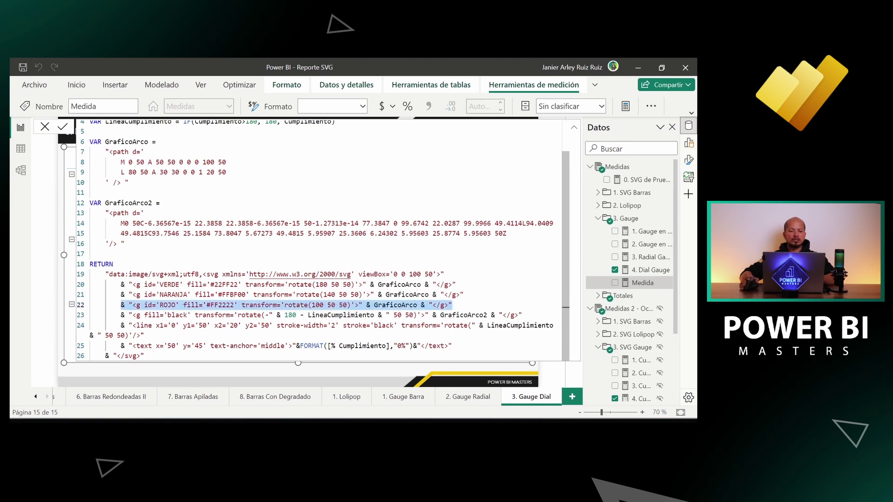
{"action": "left_click", "coordinate": [117, 315]}
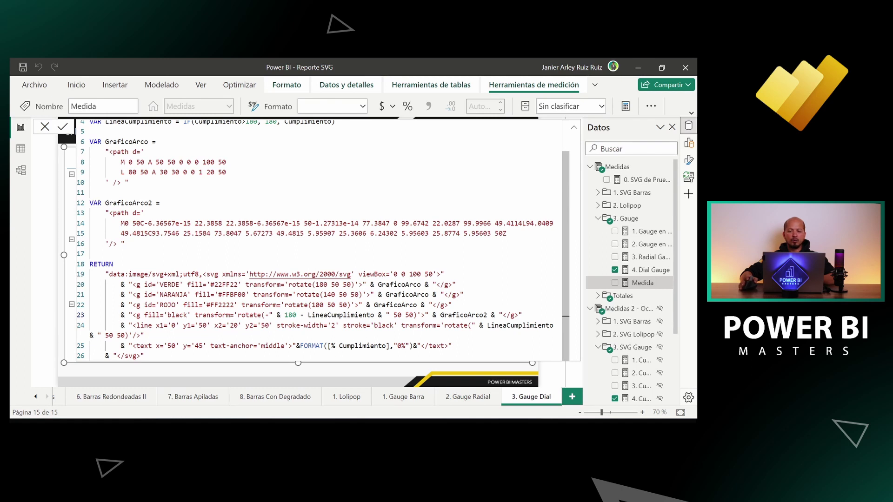
{"action": "left_click_drag", "start_coordinate": [120, 315], "coordinate": [522, 315]}
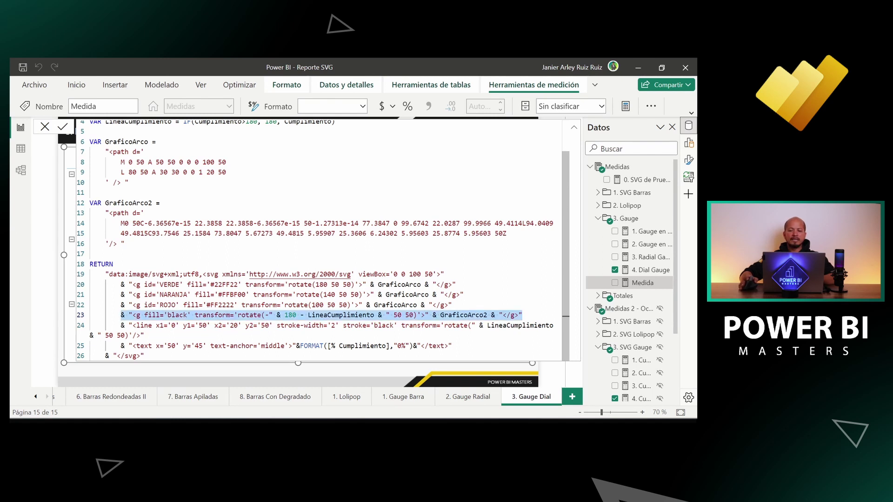
{"action": "double_click", "coordinate": [486, 315]}
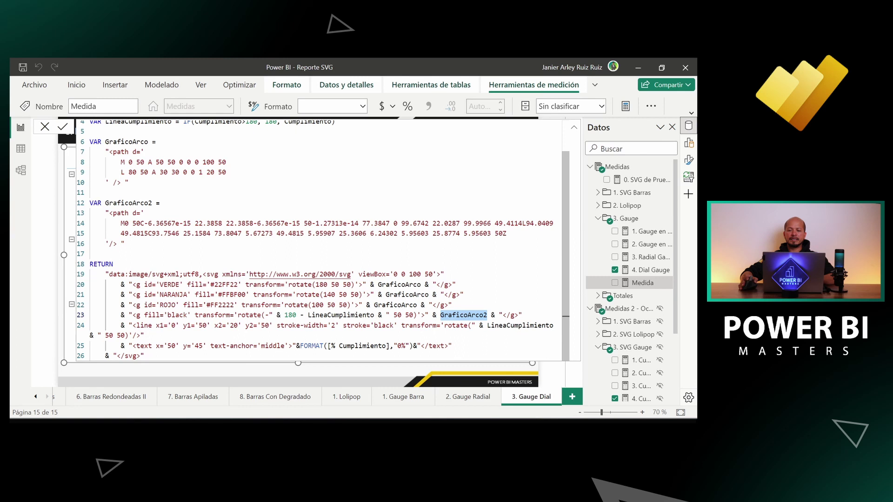
{"action": "mouse_move", "coordinate": [90, 203]}
{"action": "left_mouse_down"}
{"action": "mouse_move", "coordinate": [129, 234]}
{"action": "mouse_move", "coordinate": [125, 244]}
{"action": "left_mouse_up"}
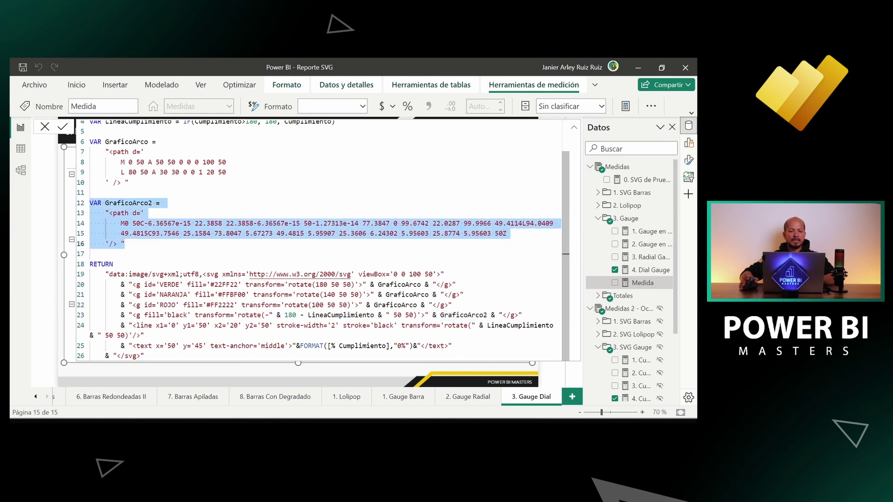
{"action": "left_click", "coordinate": [177, 315]}
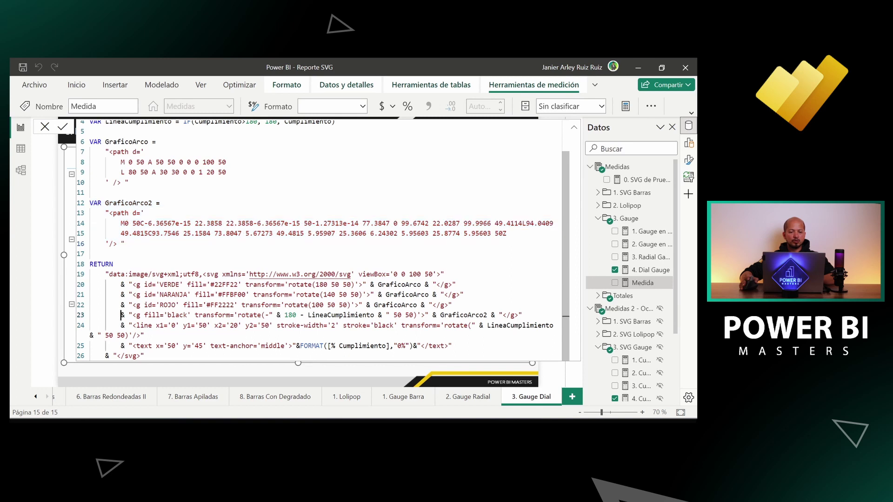
{"action": "double_click", "coordinate": [177, 315]}
{"action": "left_click", "coordinate": [195, 315]}
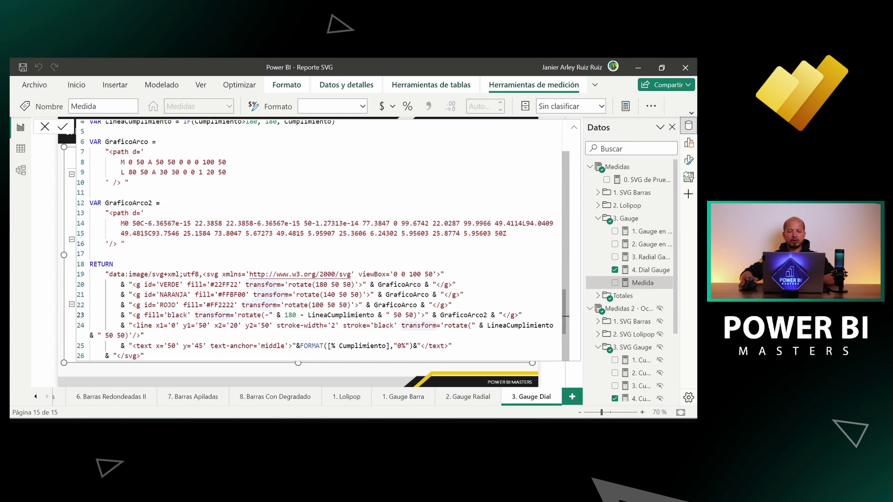
{"action": "left_click", "coordinate": [425, 315], "text": "shift"}
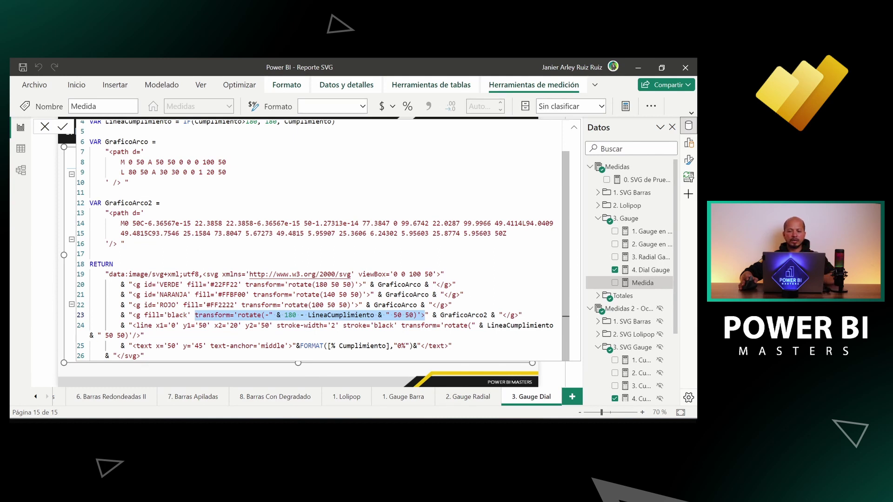
{"action": "left_click", "coordinate": [121, 325]}
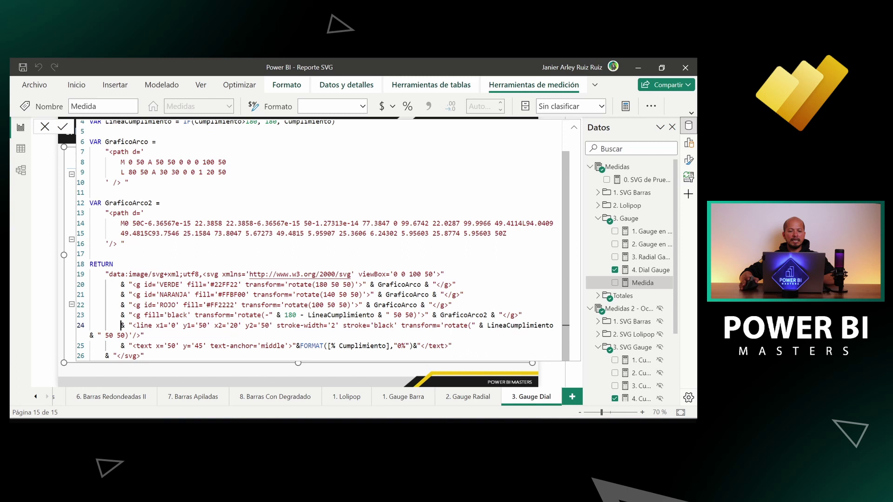
{"action": "left_click", "coordinate": [144, 335], "text": "shift"}
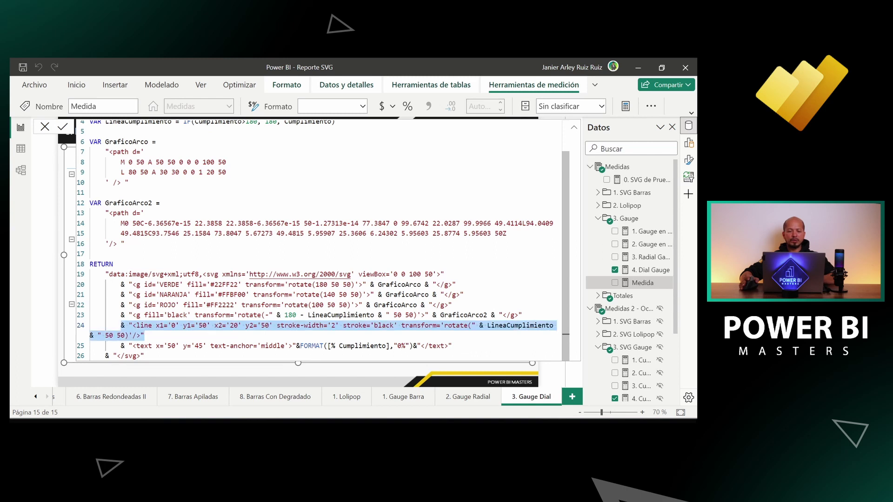
{"action": "left_click", "coordinate": [121, 346]}
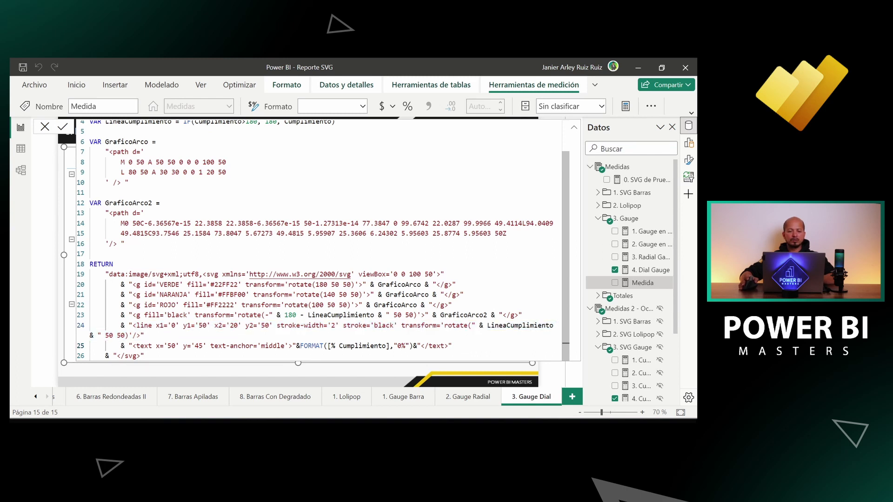
{"action": "key", "text": "shift+End"}
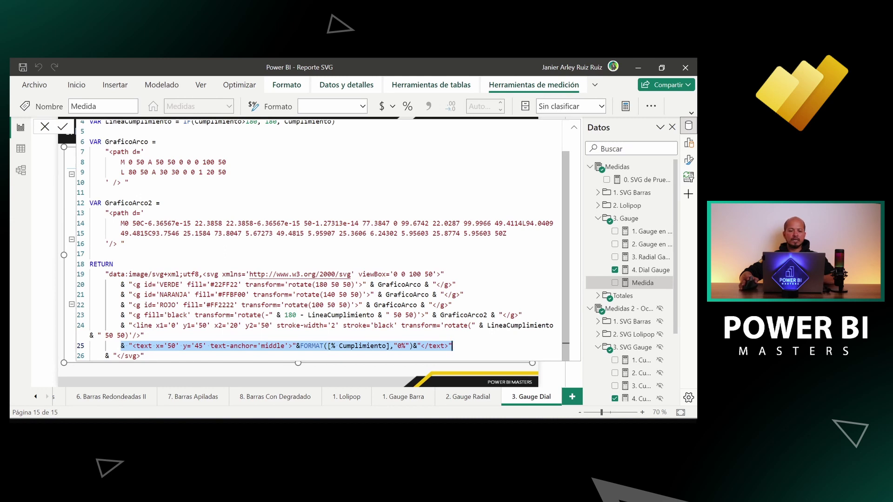
{"action": "key", "text": "Down"}
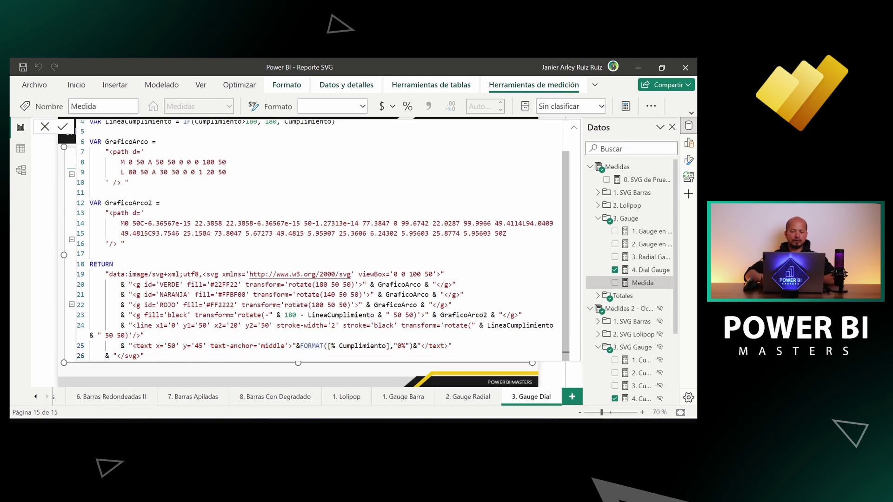
{"action": "key", "text": "Return"}
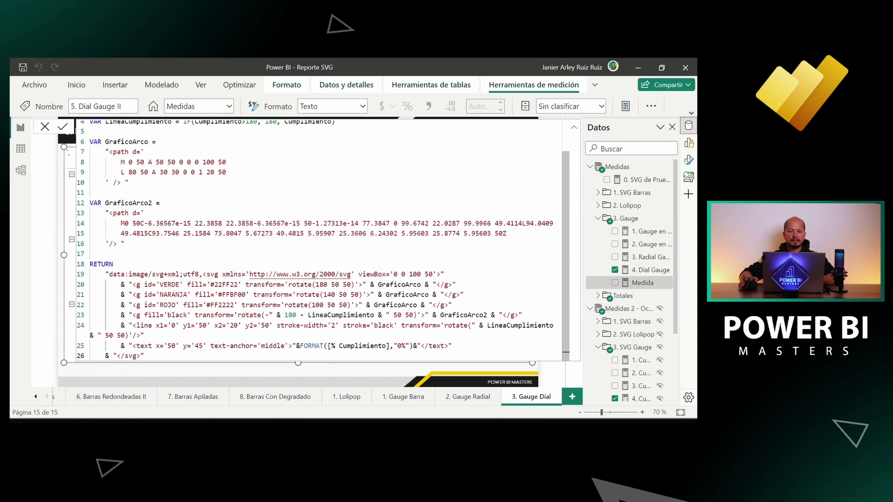
- Set 5. Dial Gauge II's data category to 'Dirección URL de la imagen' and collapse the formula bar
{"action": "left_click", "coordinate": [601, 106]}
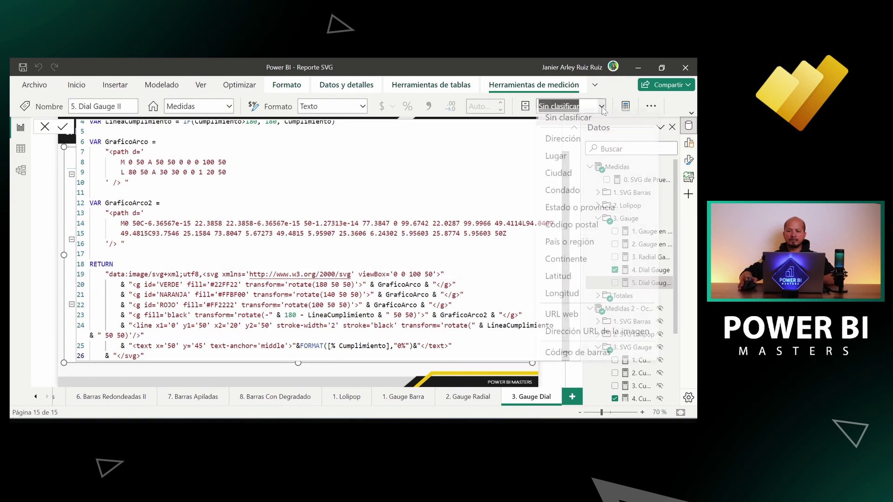
{"action": "left_click", "coordinate": [589, 336]}
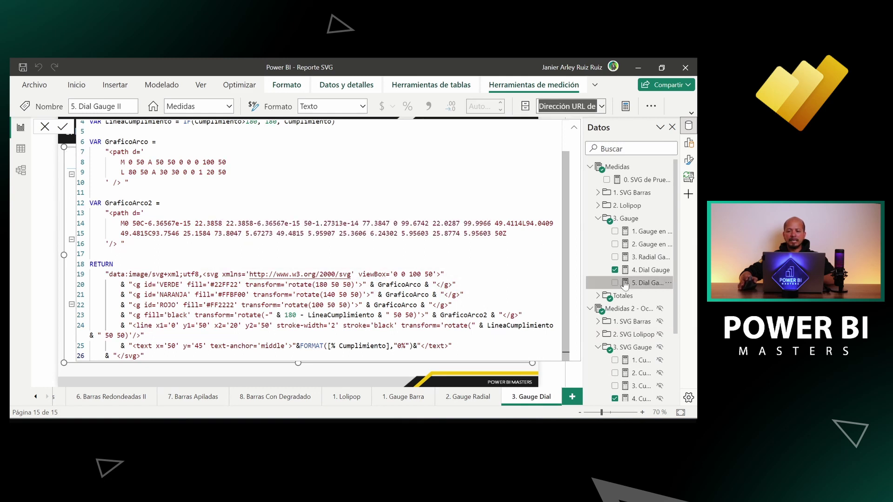
{"action": "left_click", "coordinate": [575, 129]}
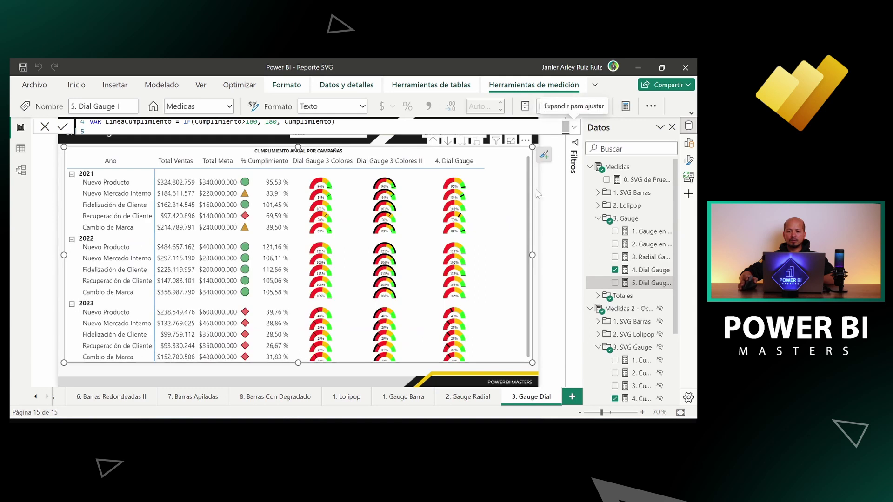
- Add 5. Dial Gauge II to the campaign table and scroll to view its black-arc dials
{"action": "left_click", "coordinate": [615, 283]}
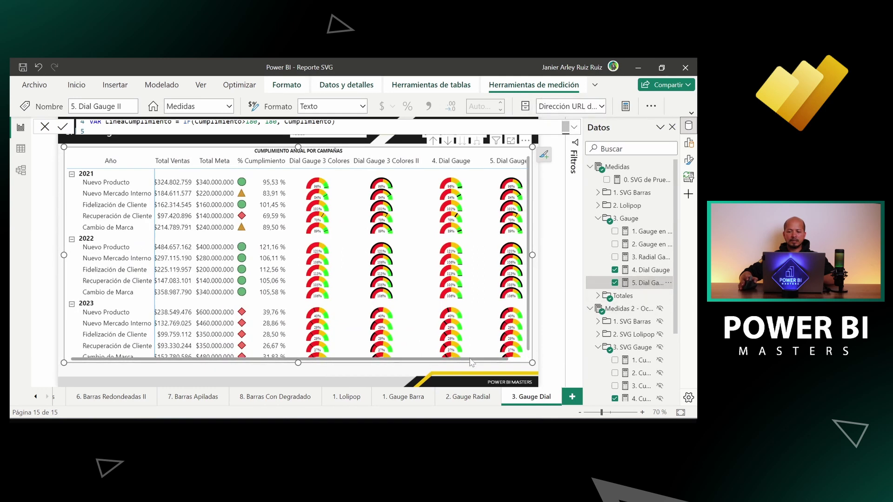
{"action": "scroll", "coordinate": [460, 365], "scroll_direction": "right", "scroll_amount": 2}
{"action": "scroll", "coordinate": [518, 282], "scroll_direction": "down", "scroll_amount": 1}
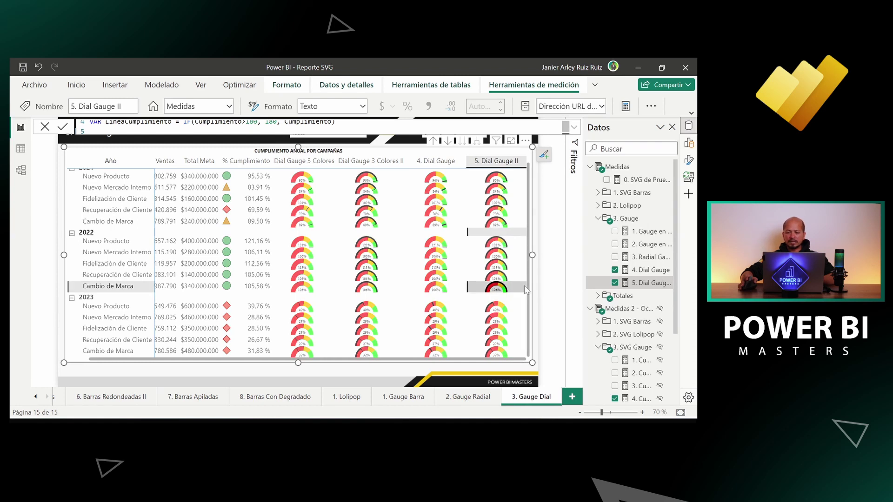
{"action": "left_click", "coordinate": [689, 159]}
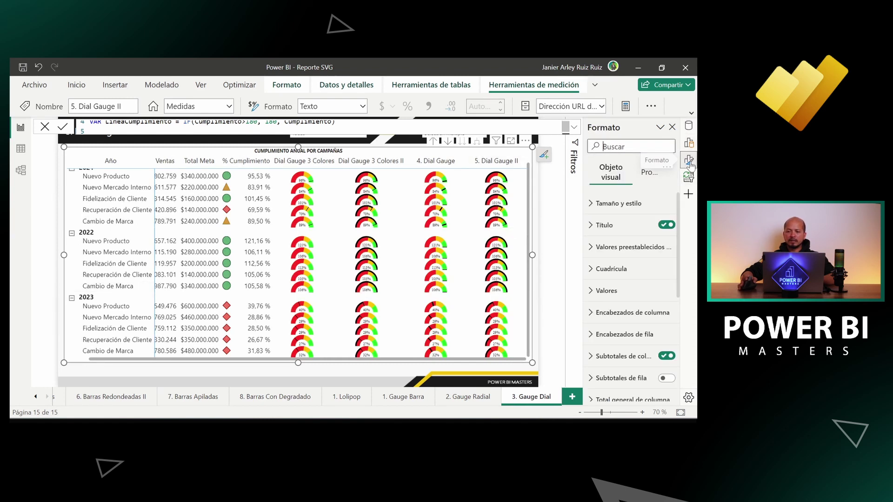
- In the table's image size settings, change the image height from 30 to 60 px
{"action": "scroll", "coordinate": [628, 280], "scroll_direction": "down", "scroll_amount": 5}
{"action": "left_click", "coordinate": [627, 305]}
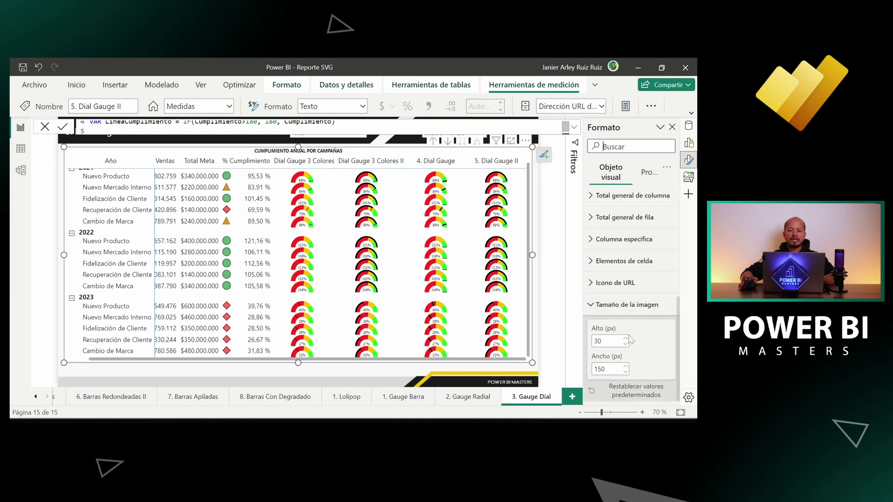
{"action": "left_click", "coordinate": [604, 340]}
{"action": "left_click", "coordinate": [604, 369]}
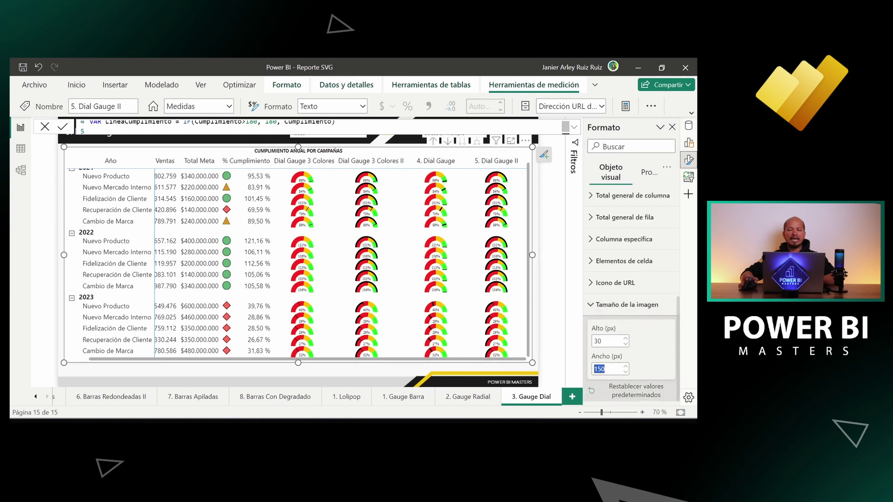
{"action": "key", "text": "shift+Tab"}
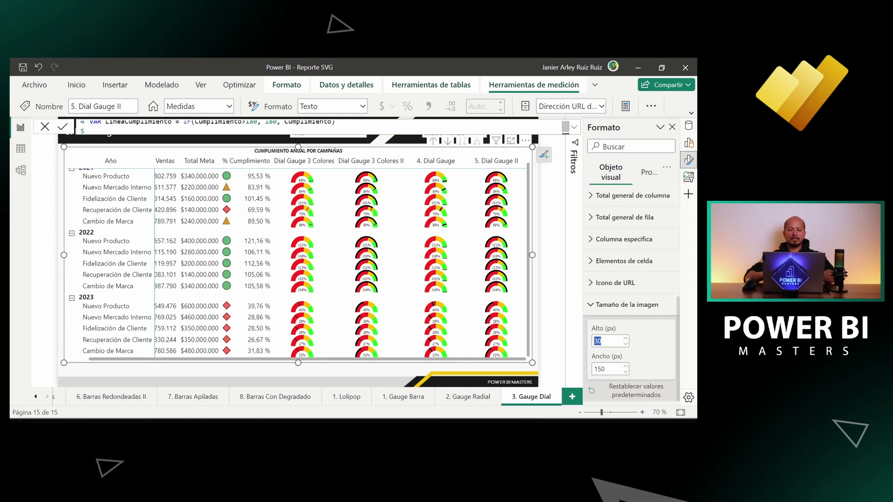
{"action": "type", "text": "60"}
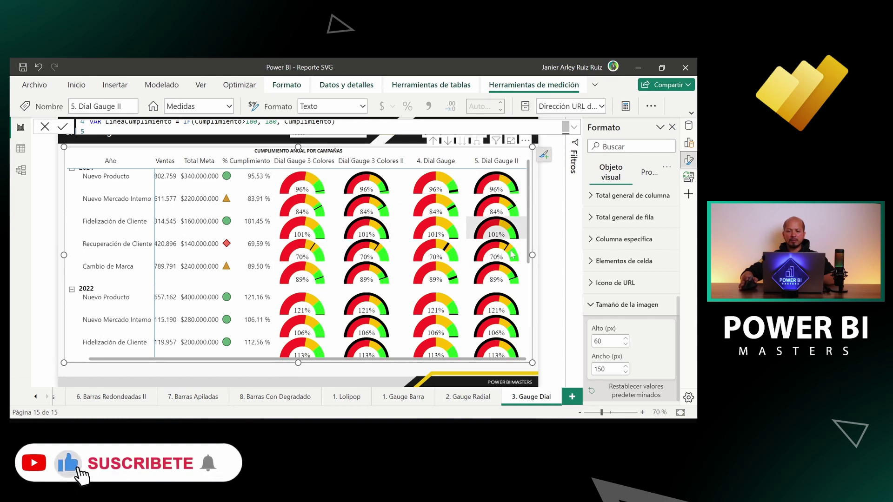
{"action": "scroll", "coordinate": [514, 318], "scroll_direction": "down", "scroll_amount": 3}
{"action": "scroll", "coordinate": [514, 318], "scroll_direction": "down", "scroll_amount": 2}
{"action": "scroll", "coordinate": [521, 279], "scroll_direction": "up", "scroll_amount": 5}
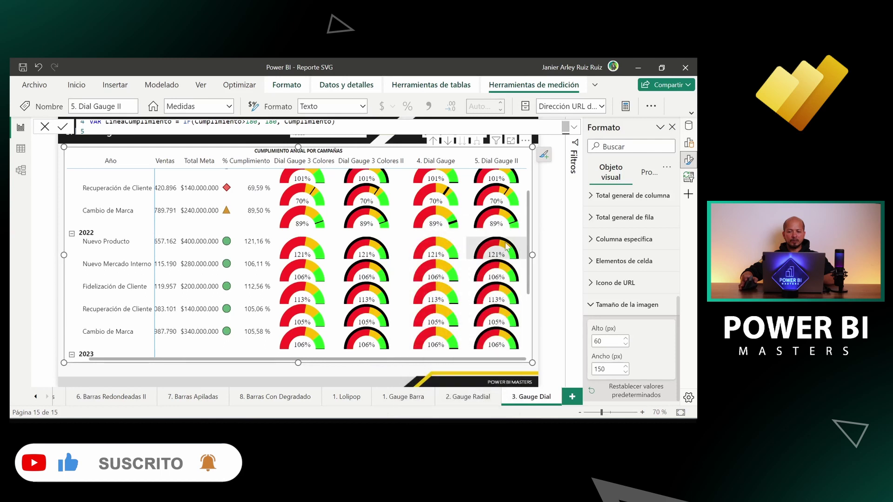
{"action": "scroll", "coordinate": [510, 254], "scroll_direction": "up", "scroll_amount": 3}
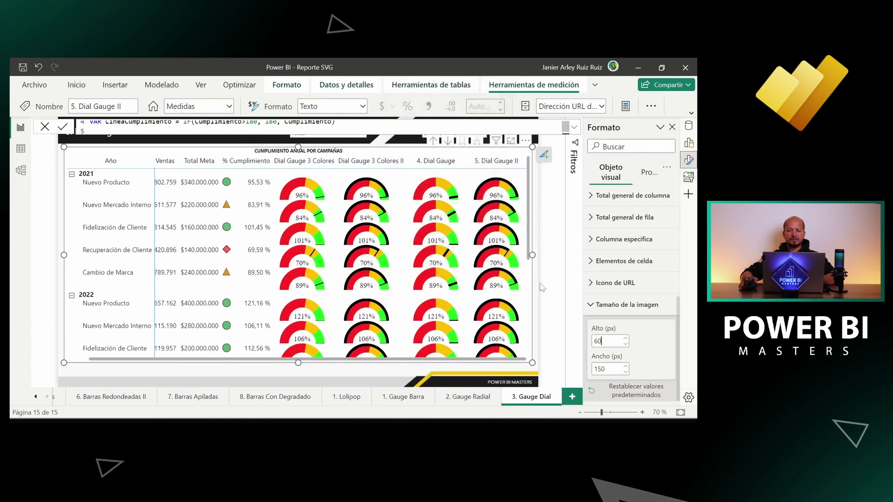